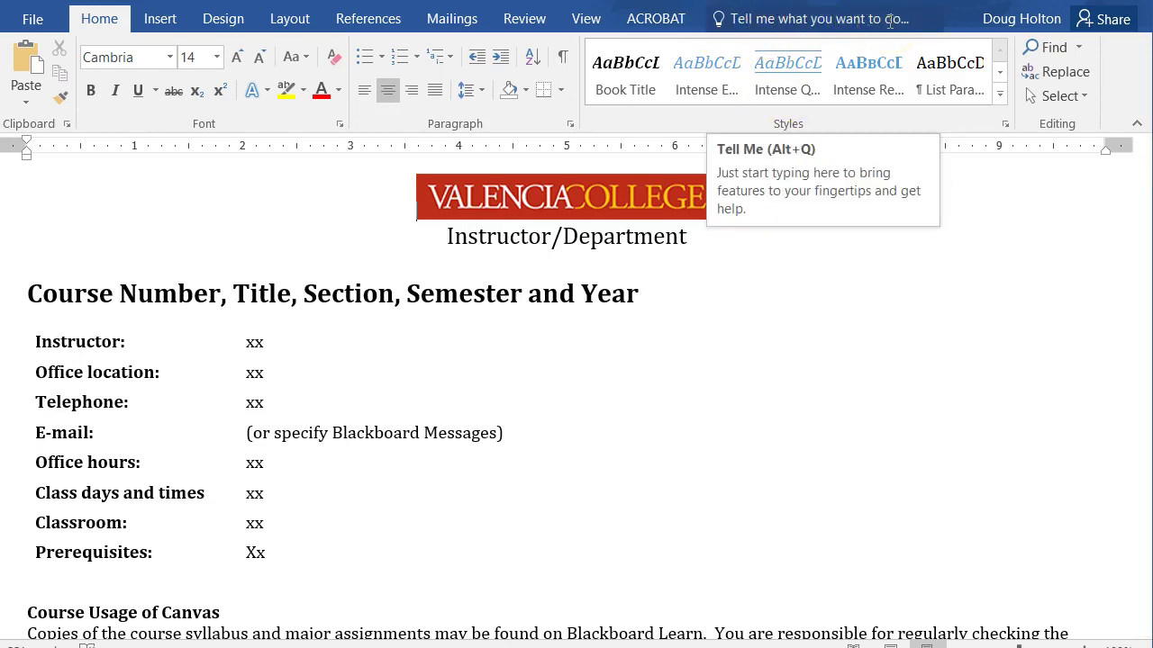
# Step: Search 'access' in the Tell me box and launch the Accessibility Checker on the syllabus
pyautogui.click(766, 18)
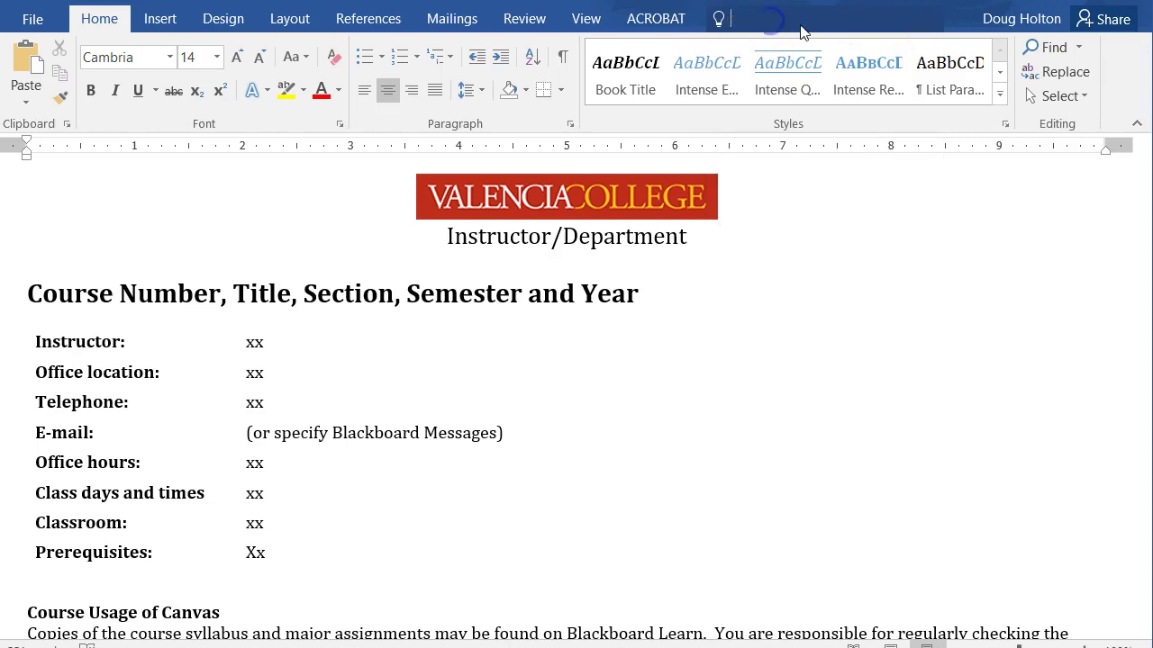
pyautogui.write('acce')
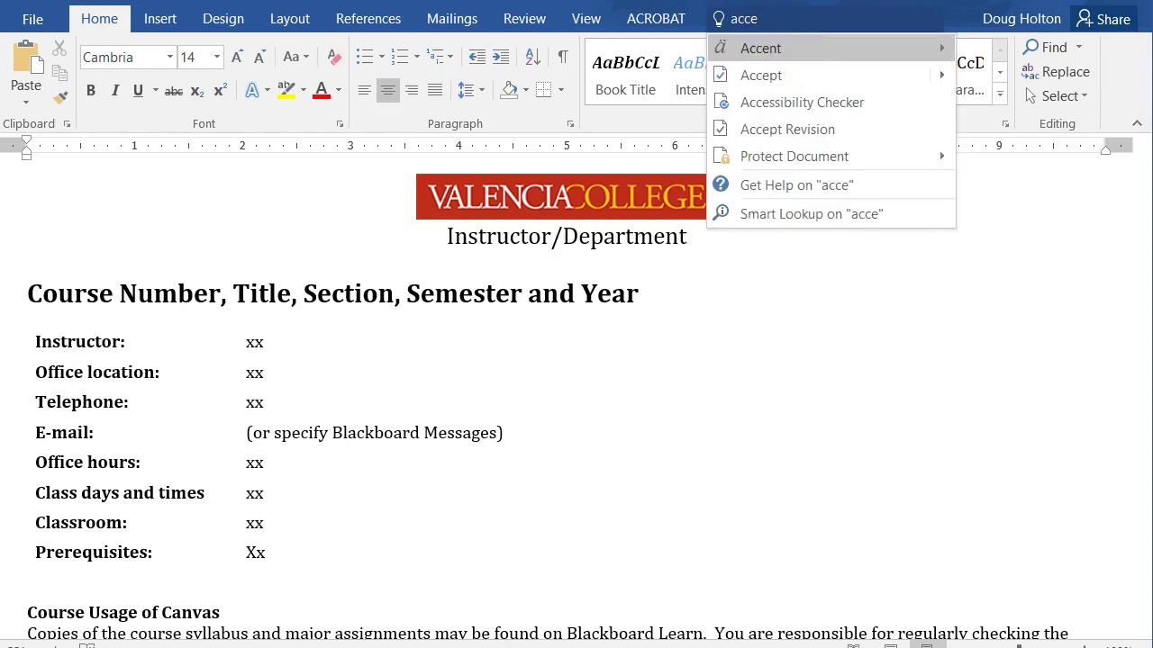
pyautogui.write('ss')
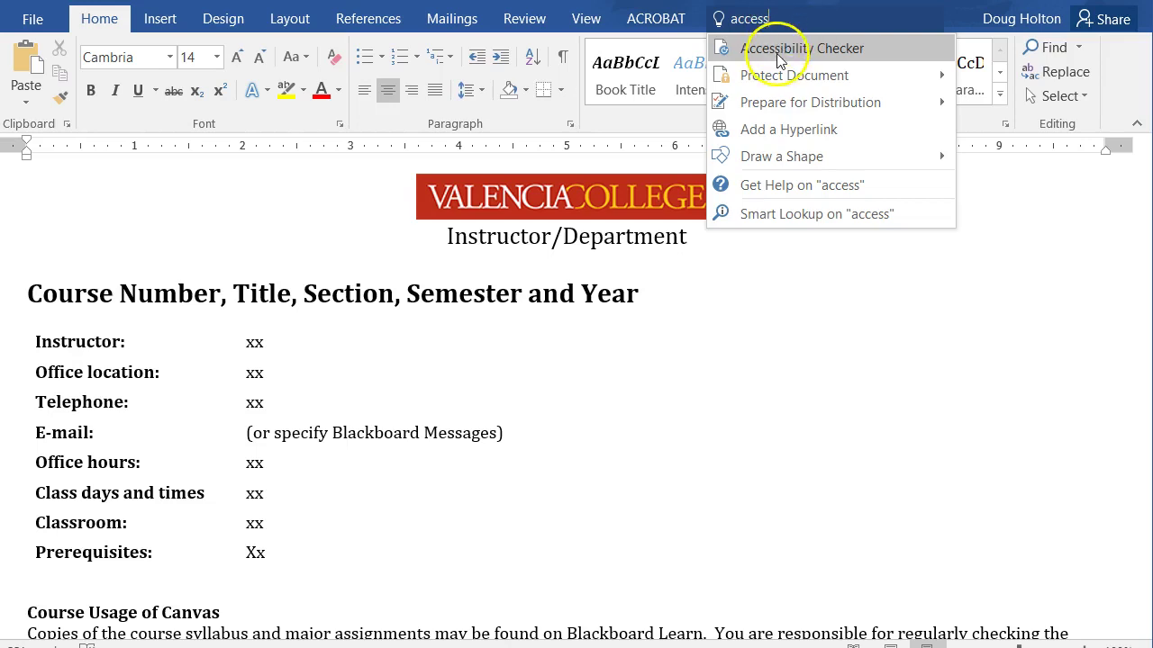
pyautogui.click(843, 54)
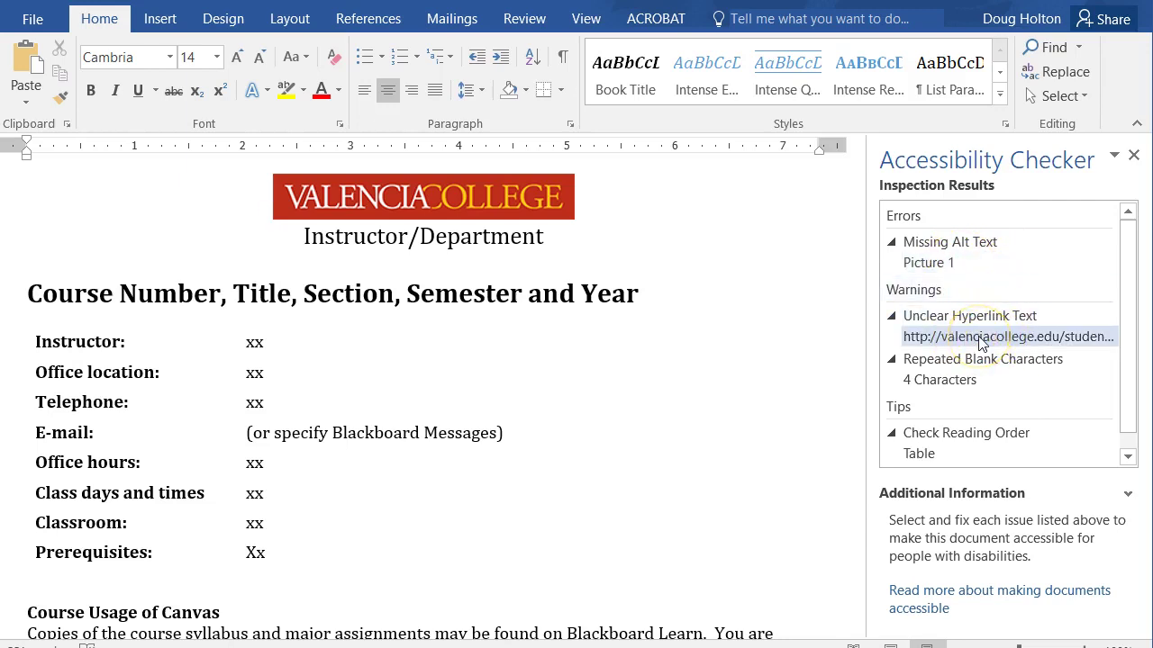
# Step: Select Picture 1 under Missing Alt Text and read its Additional Information explanation
pyautogui.click(969, 266)
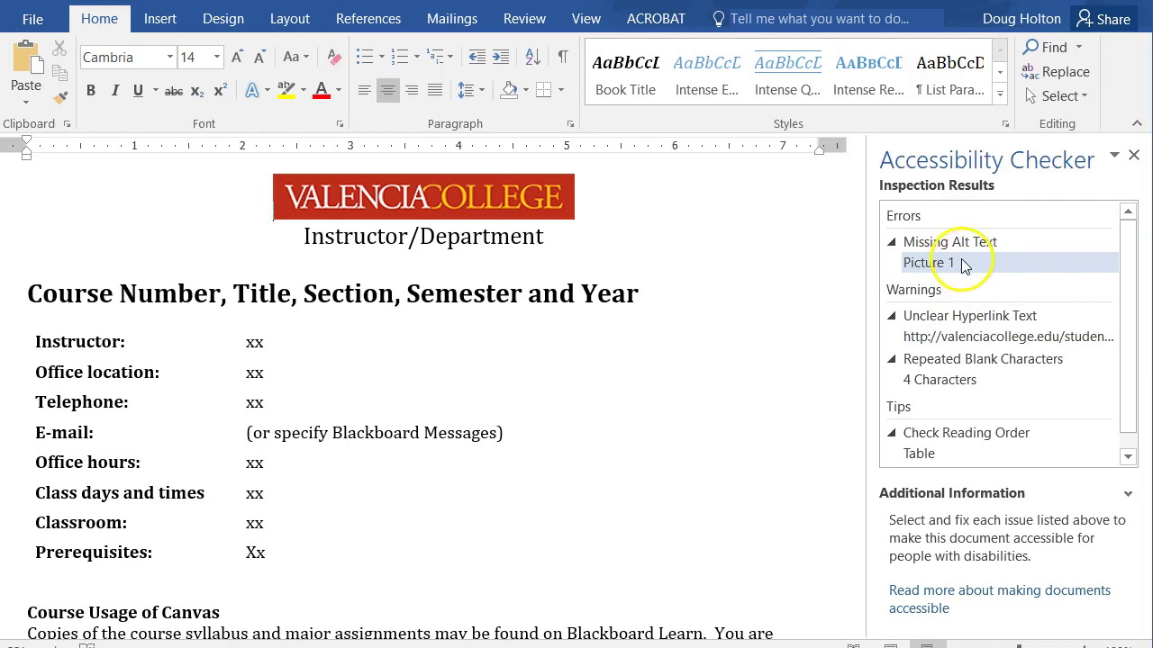
pyautogui.click(962, 263)
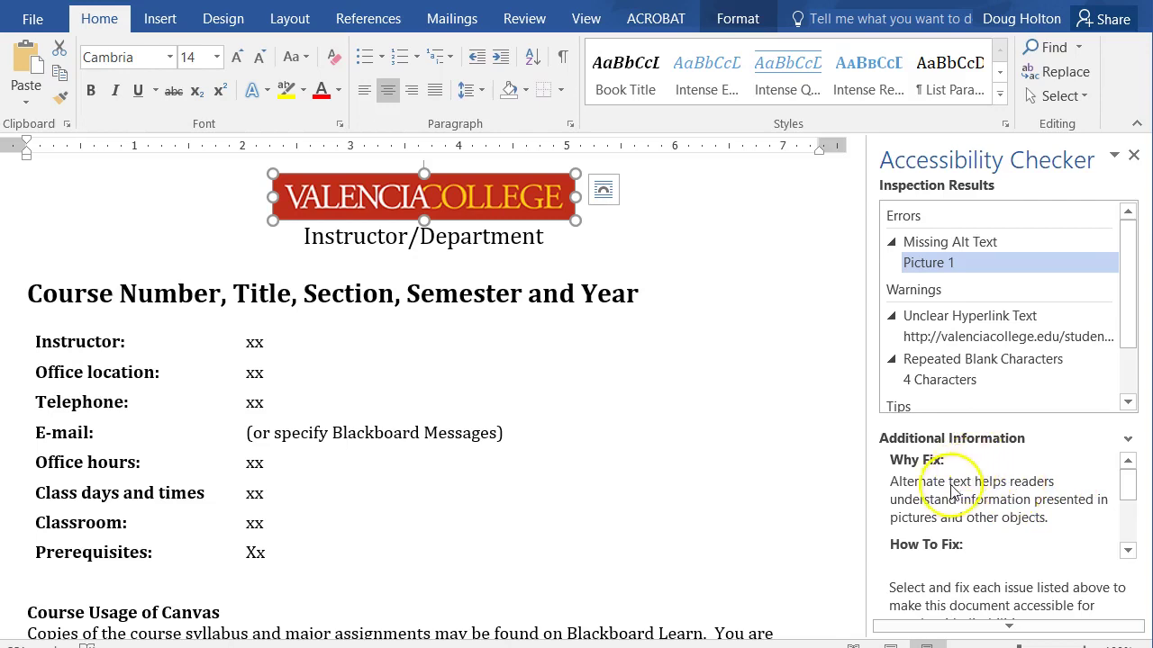
pyautogui.scroll(-2, 1069, 503)
pyautogui.scroll(2, 1066, 505)
pyautogui.scroll(-1, 1064, 506)
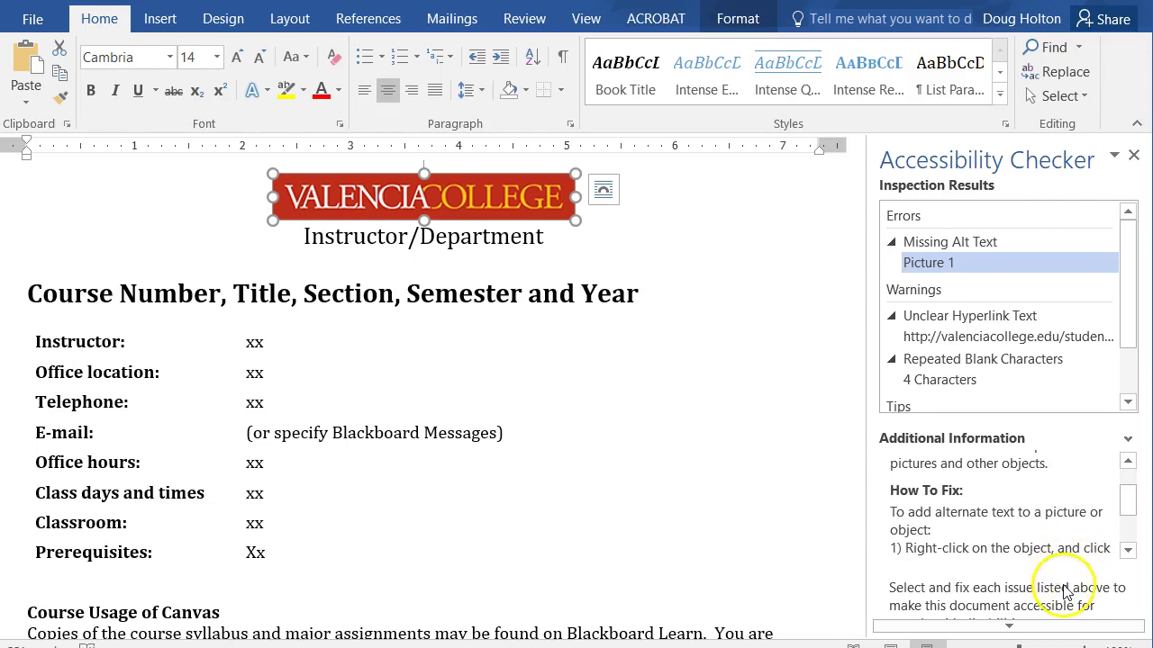
pyautogui.scroll(1, 1063, 540)
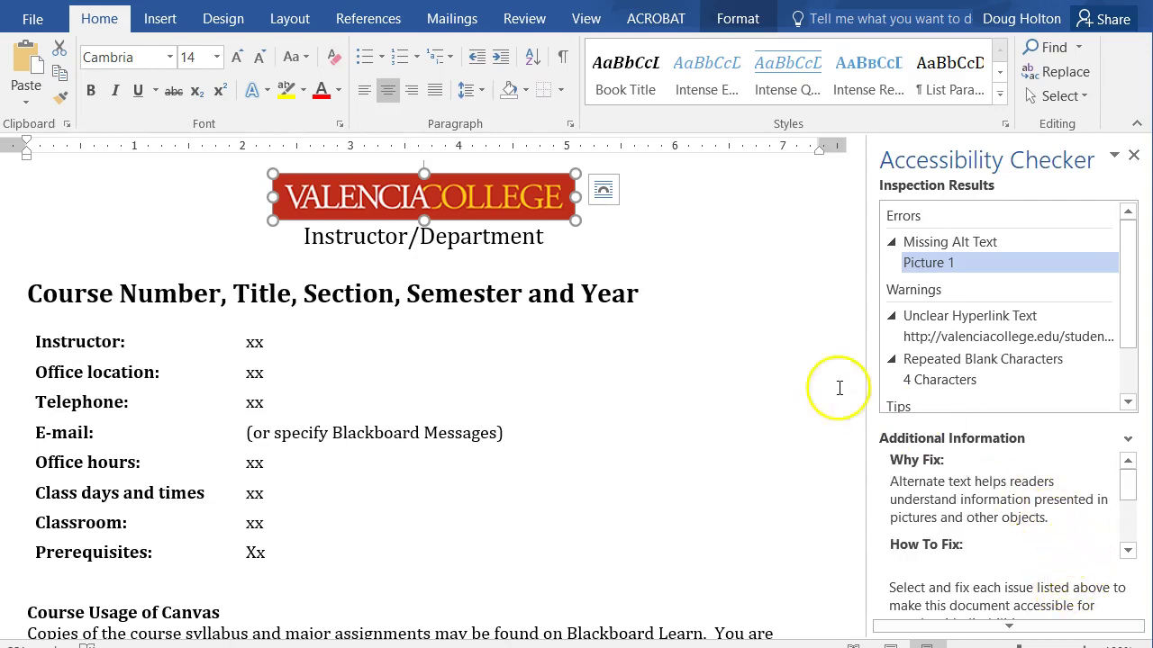
# Step: Give the logo the alt text title 'Valencia College logo' via Format Picture's Alt Text settings
pyautogui.rightClick(533, 202)
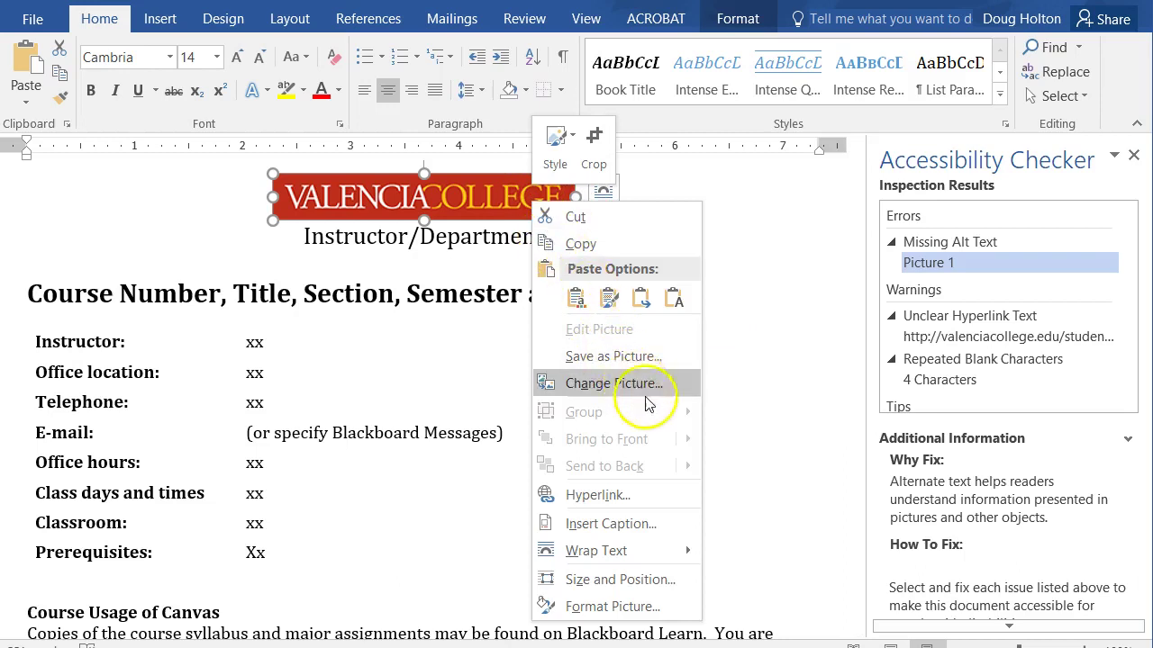
pyautogui.click(644, 606)
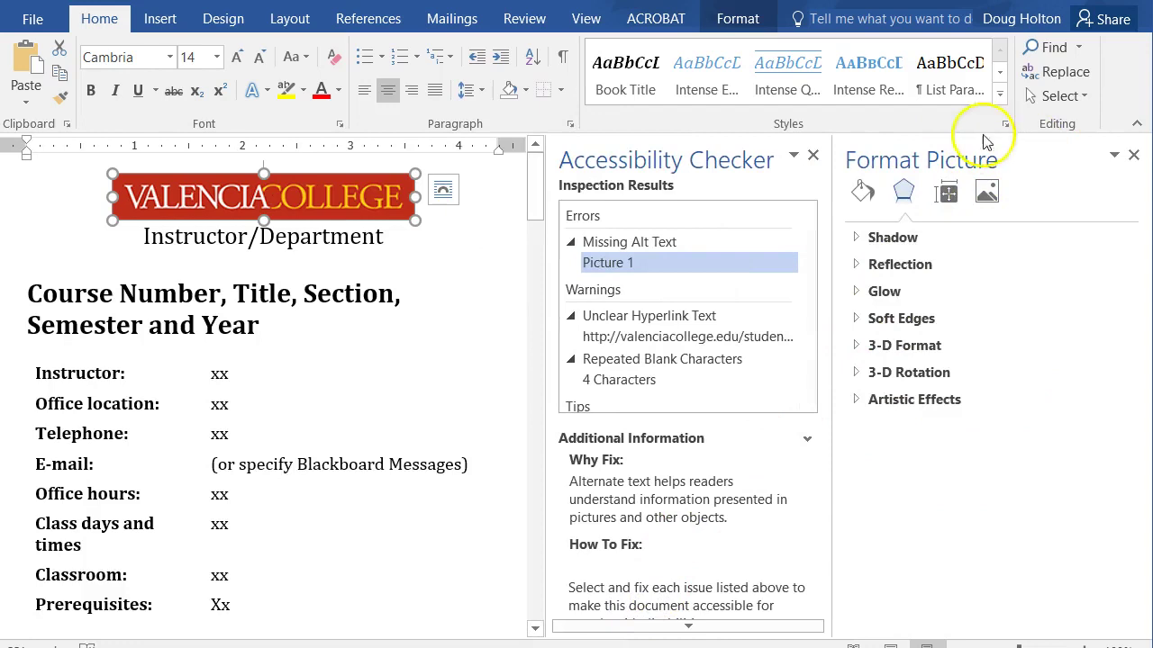
pyautogui.click(950, 193)
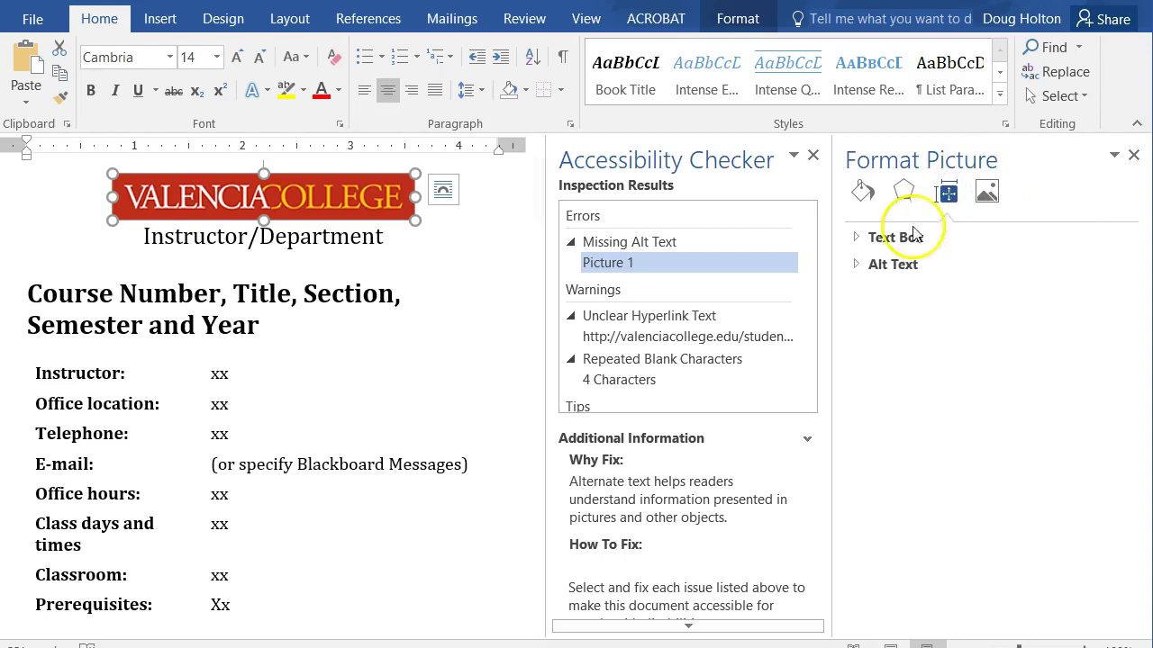
pyautogui.click(859, 267)
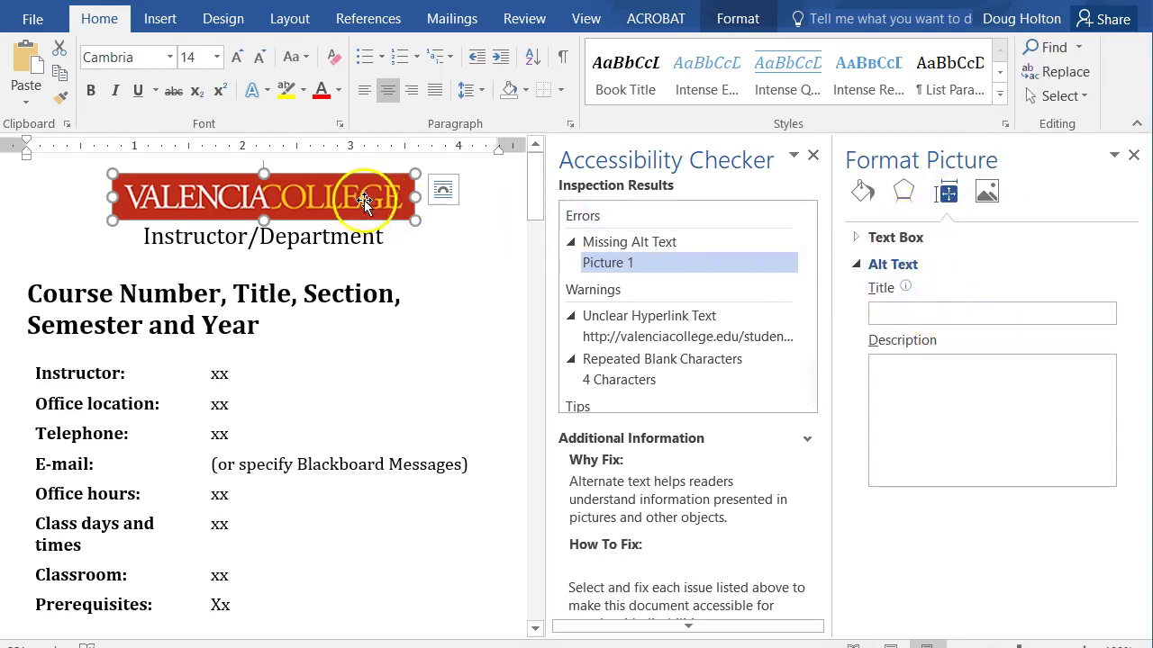
pyautogui.click(955, 309)
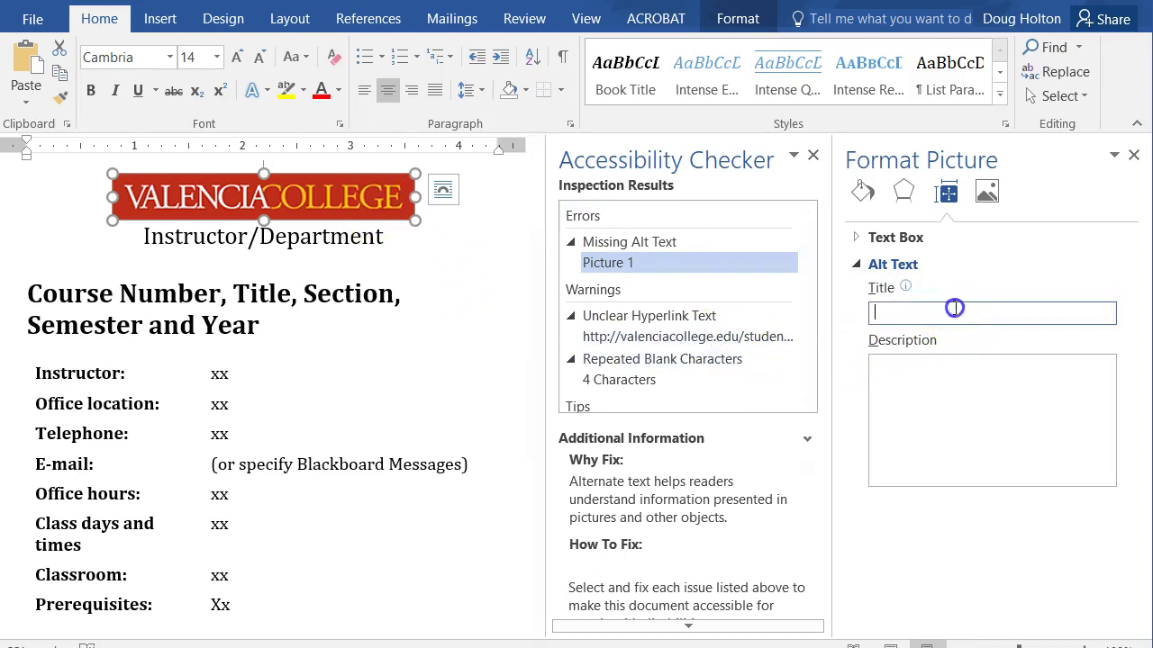
pyautogui.write('Valencia')
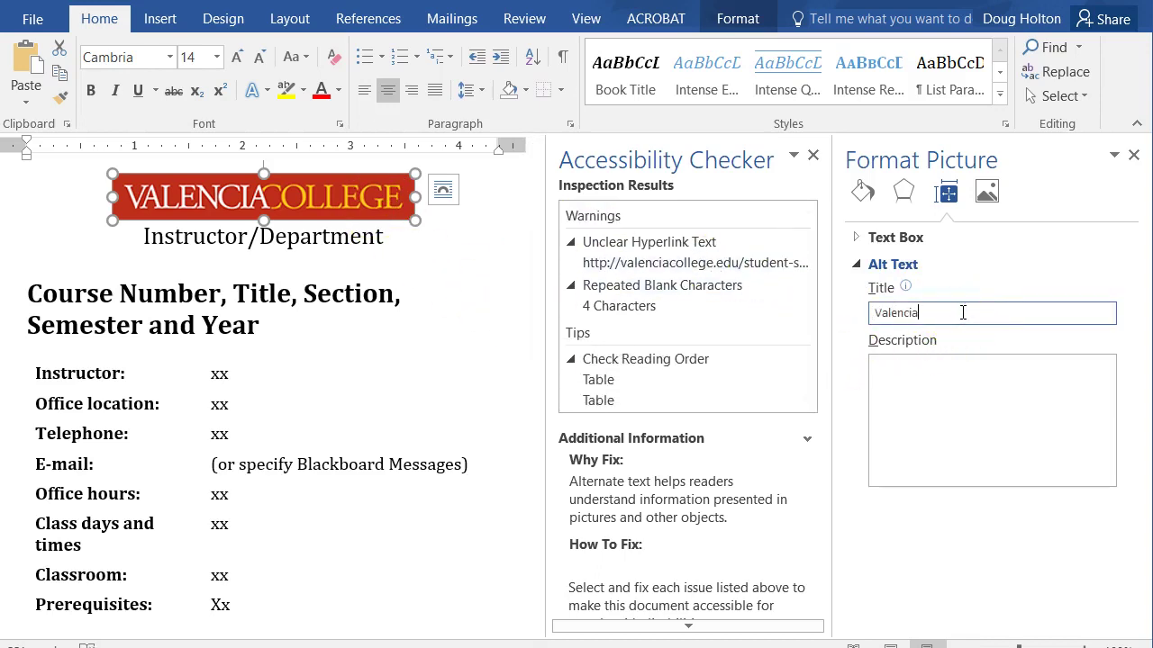
pyautogui.write(' College logo')
pyautogui.press('Tab')
pyautogui.click(667, 357)
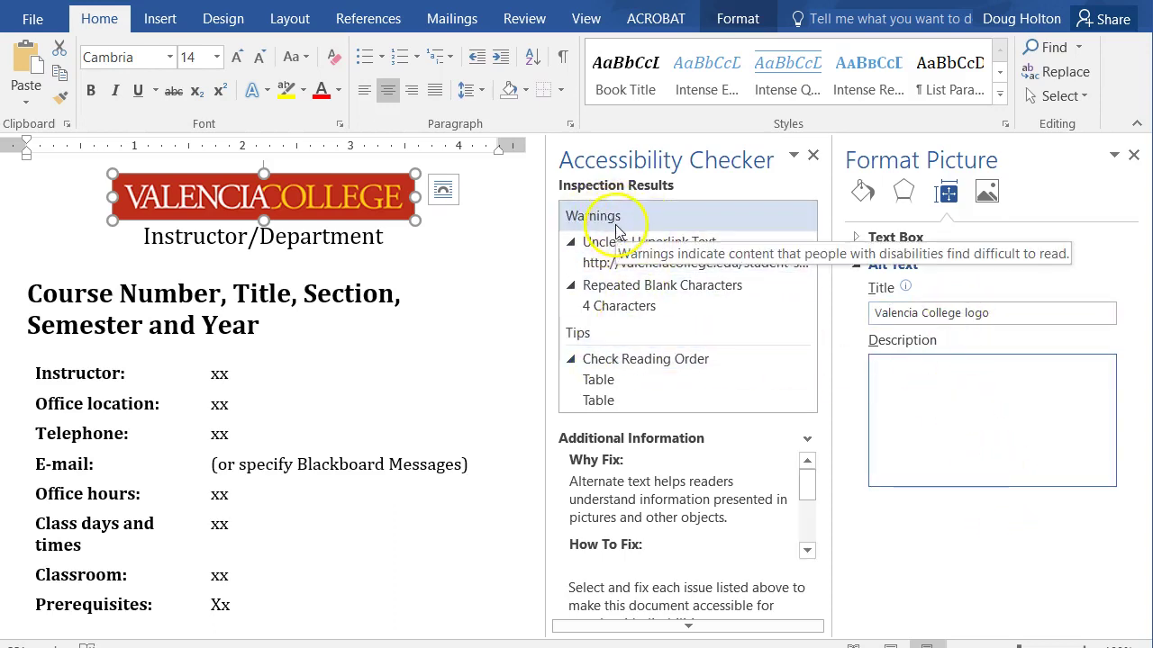
pyautogui.click(1134, 156)
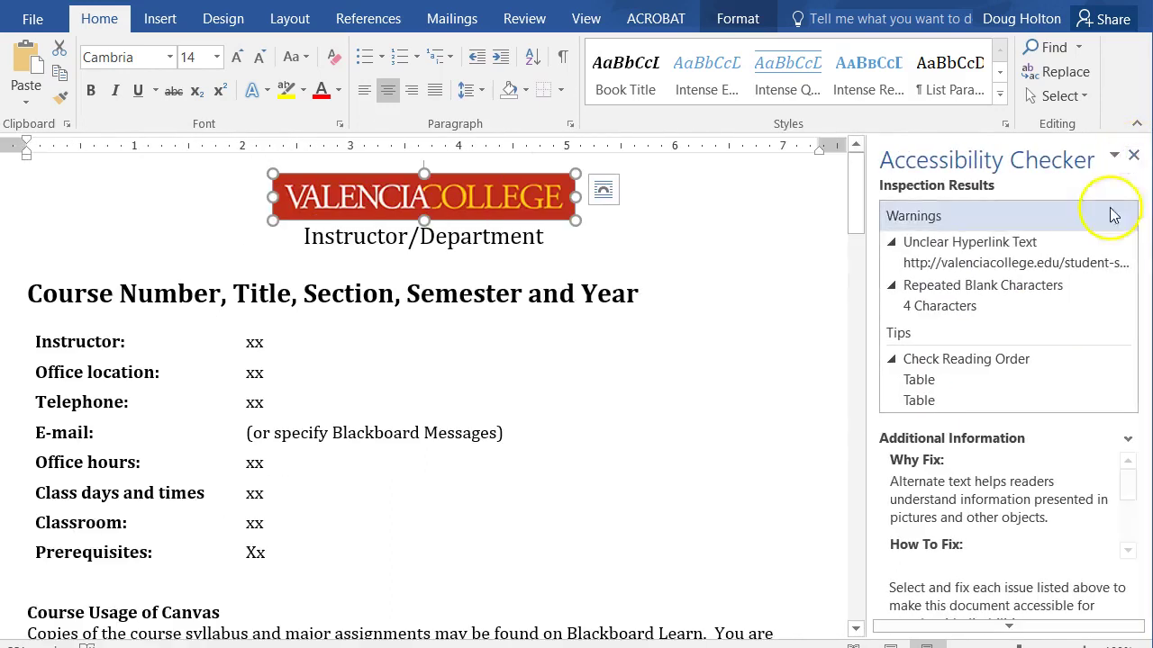
# Step: At the unclear hyperlink, type 'Visit the Valencia College Student services information page online.' on its own line
pyautogui.click(763, 263)
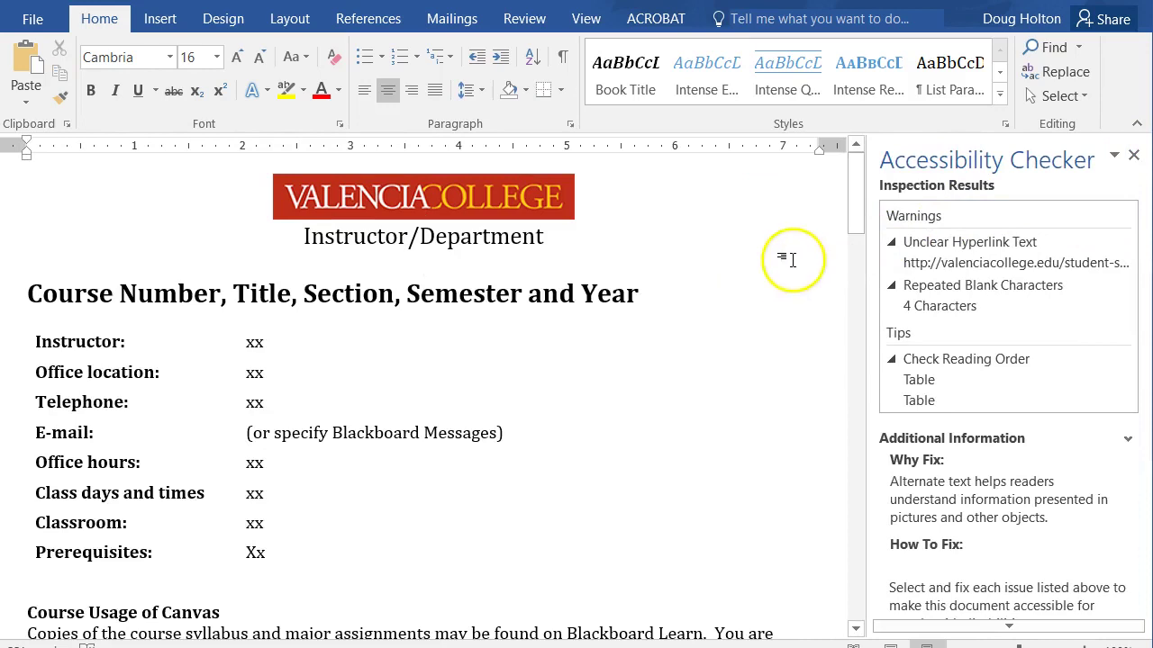
pyautogui.click(1001, 268)
pyautogui.hotkey('ctrl', 'c')
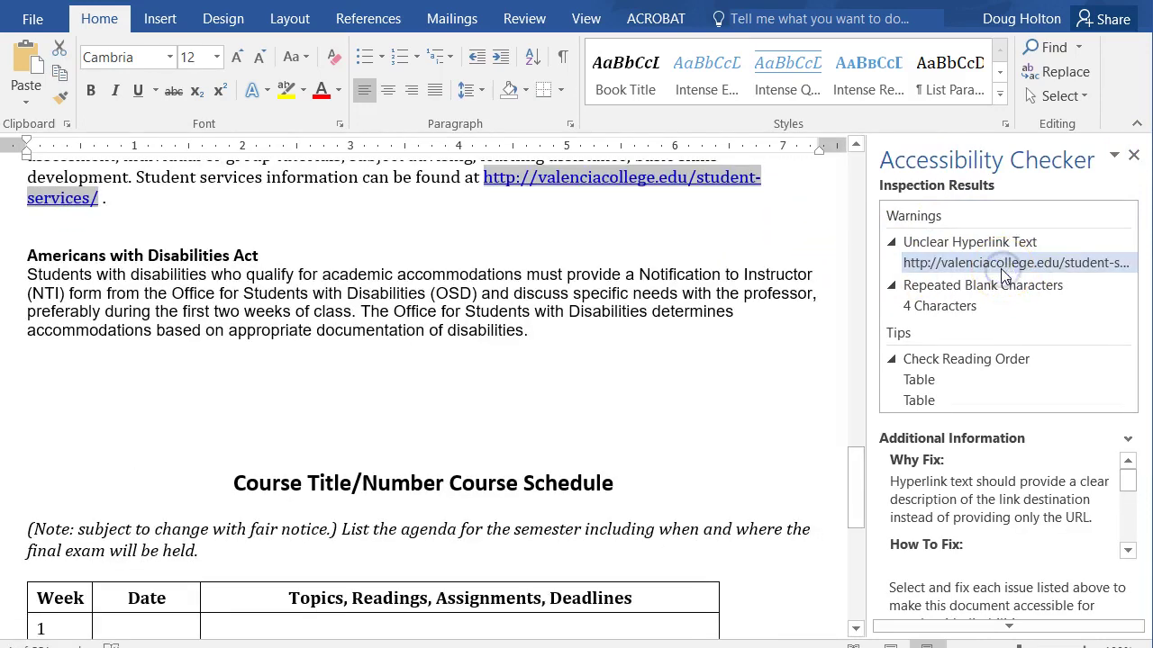
pyautogui.click(427, 263)
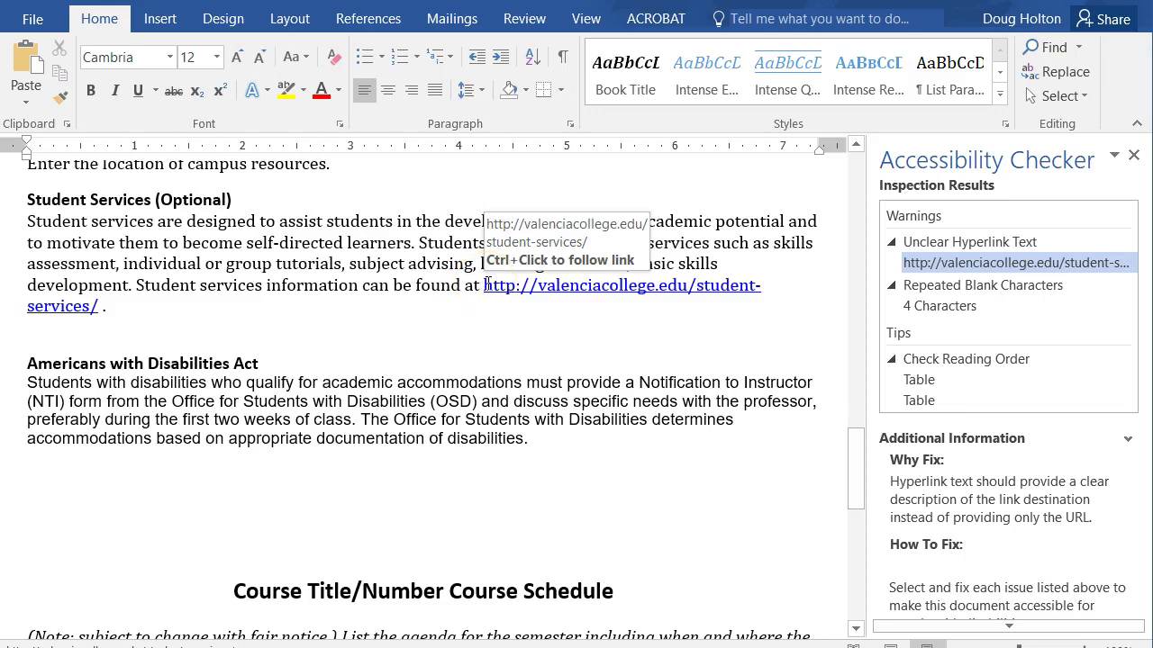
pyautogui.click(476, 290)
pyautogui.click(483, 289)
pyautogui.click(238, 282)
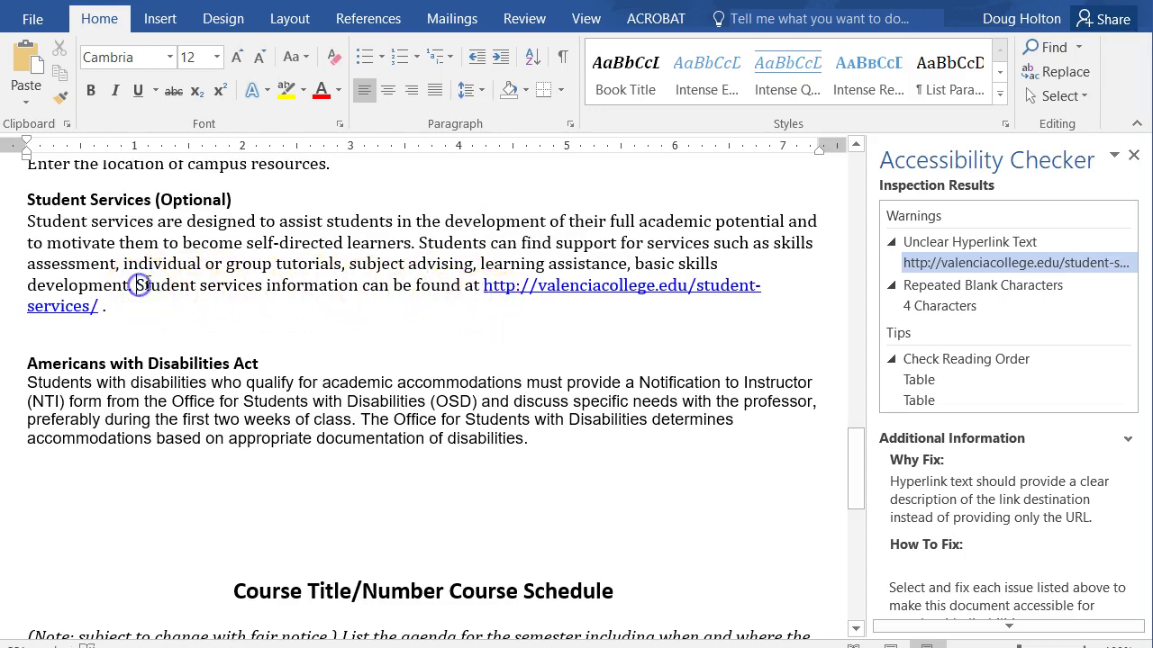
pyautogui.write('Visit ')
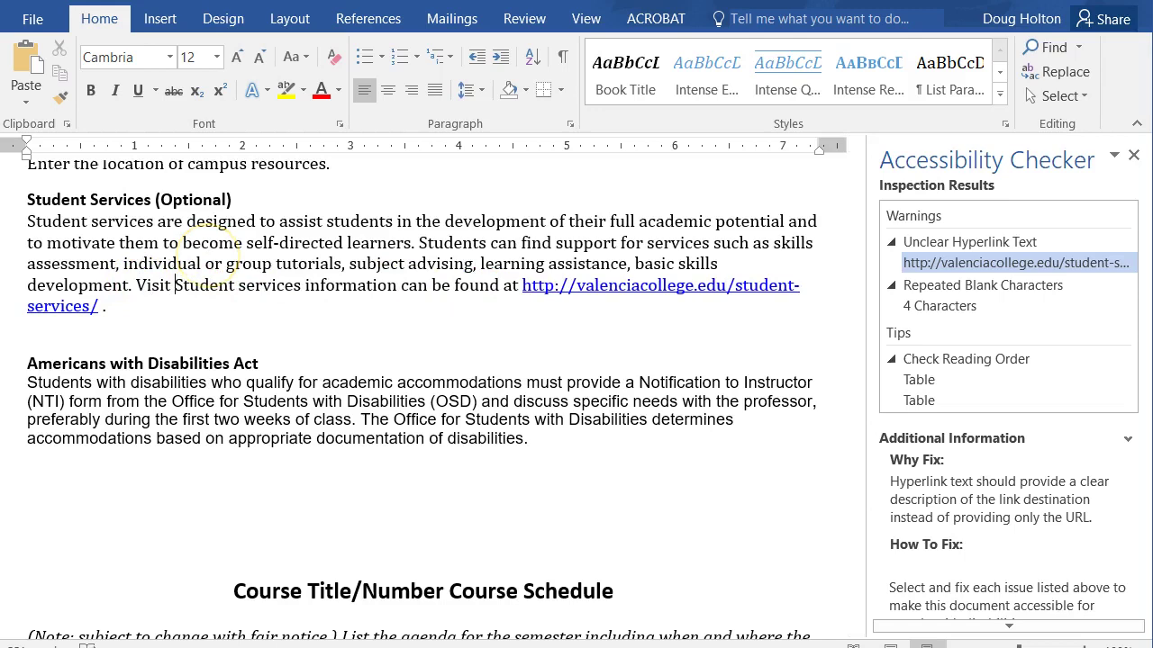
pyautogui.write('the ')
pyautogui.write('Valencia College')
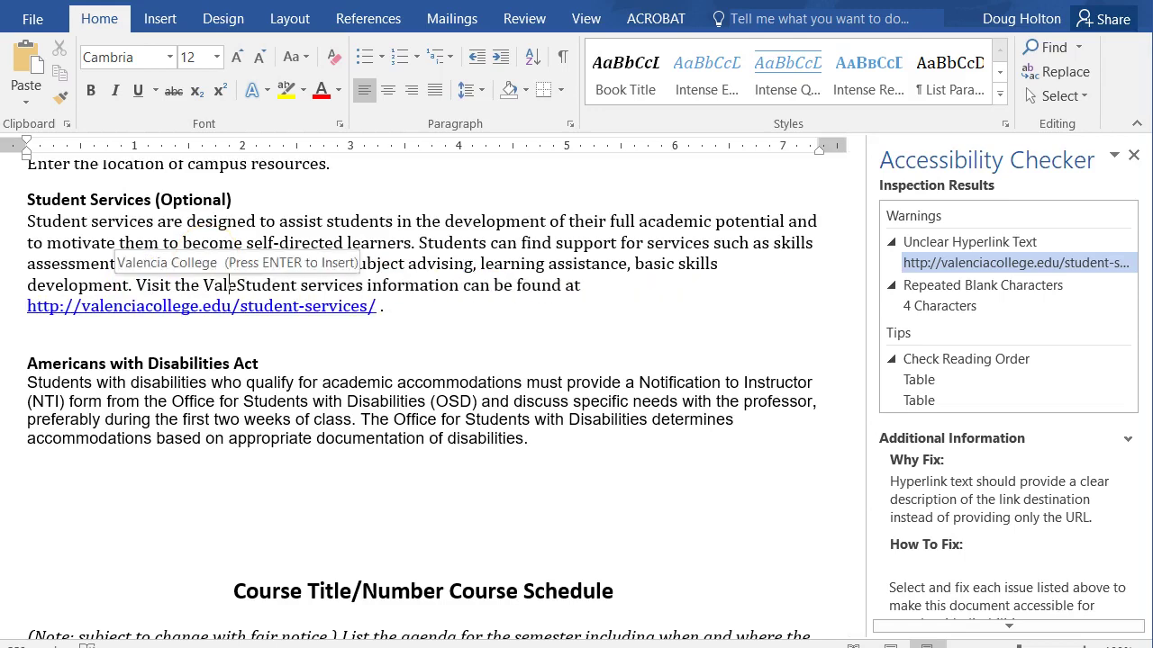
pyautogui.write(' Student services inform')
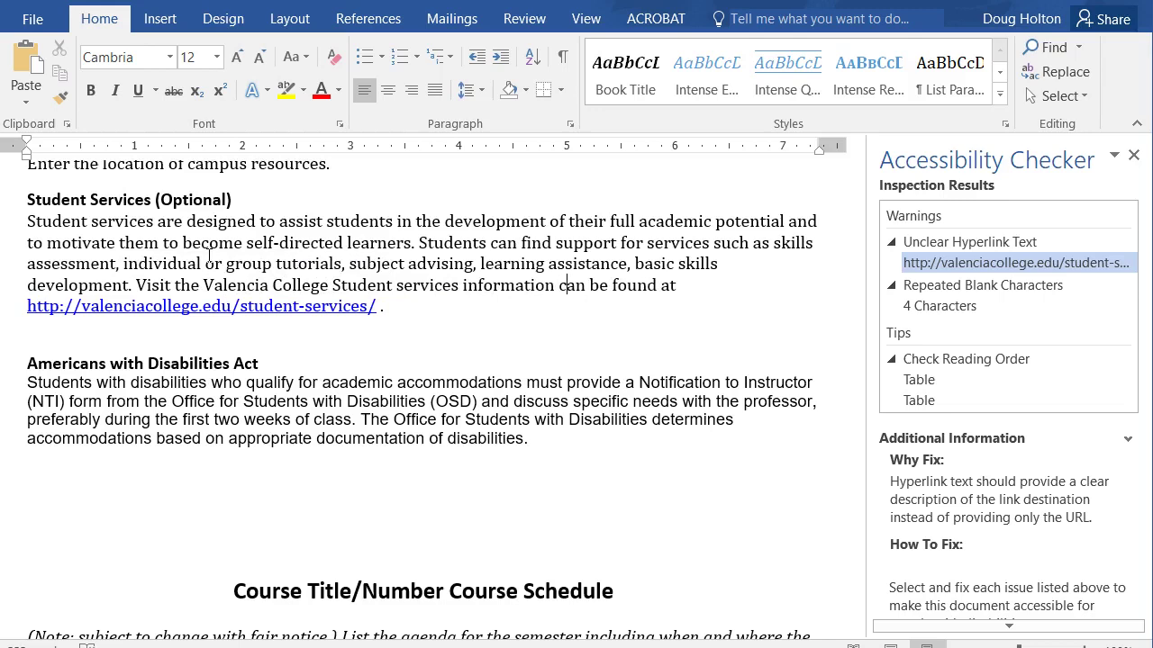
pyautogui.write('ation page online.')
pyautogui.press('Return')
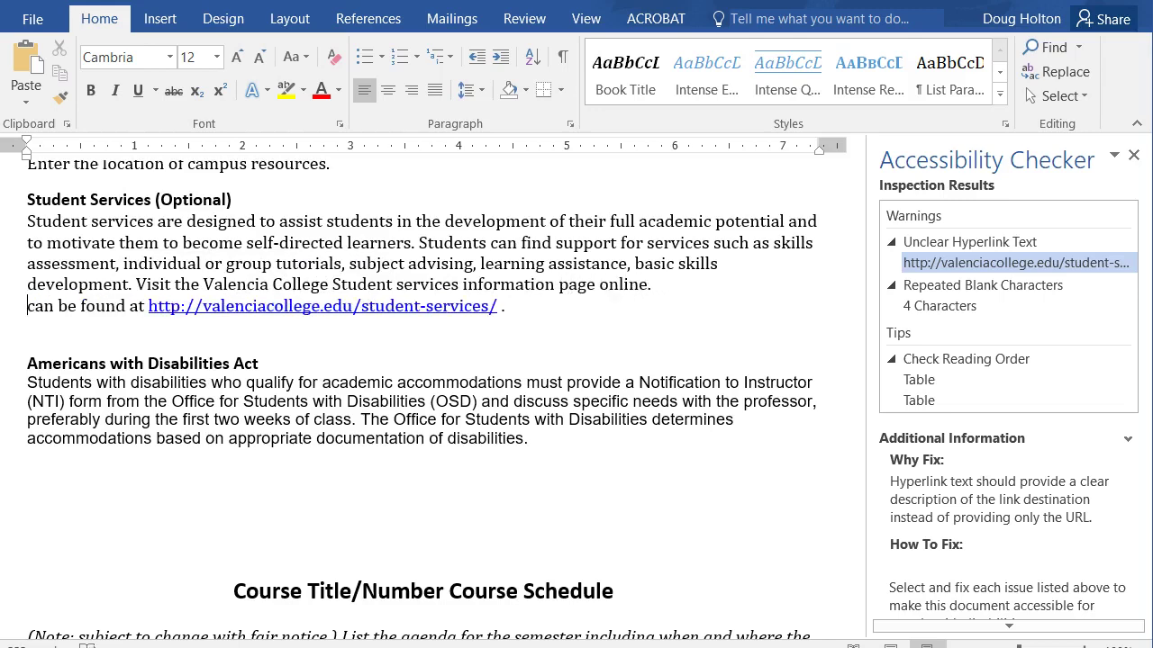
# Step: Select the entire new 'Visit the Valencia College…' sentence
pyautogui.moveTo(147, 308); pyautogui.dragTo(462, 310)
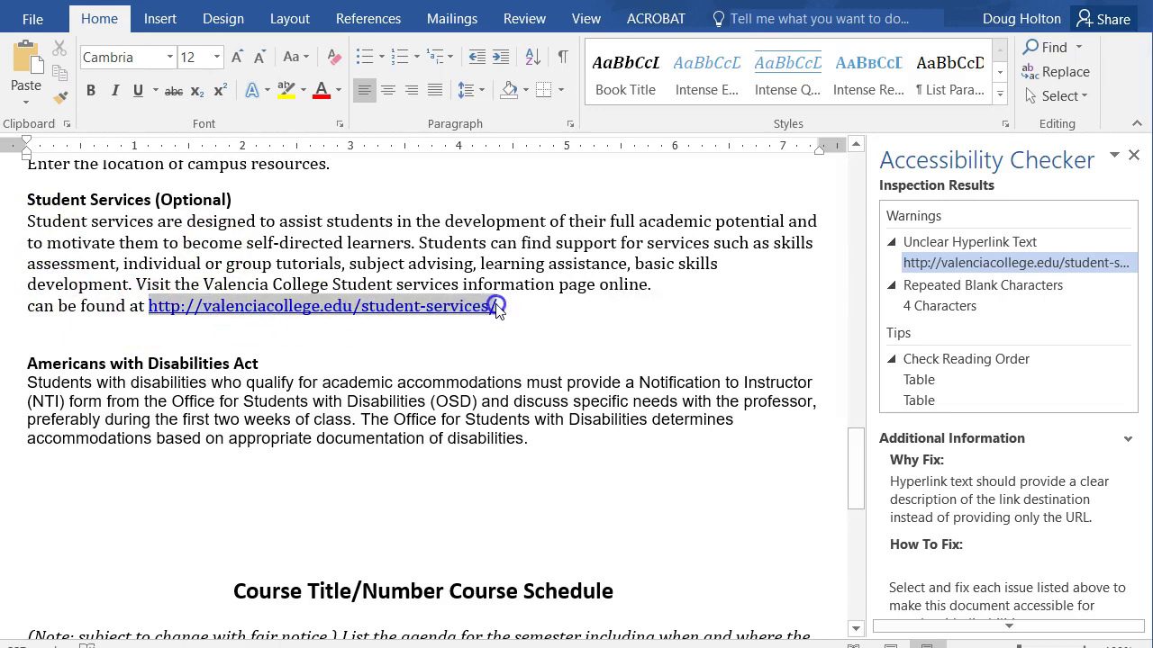
pyautogui.click(207, 259)
pyautogui.moveTo(148, 284); pyautogui.dragTo(532, 285)
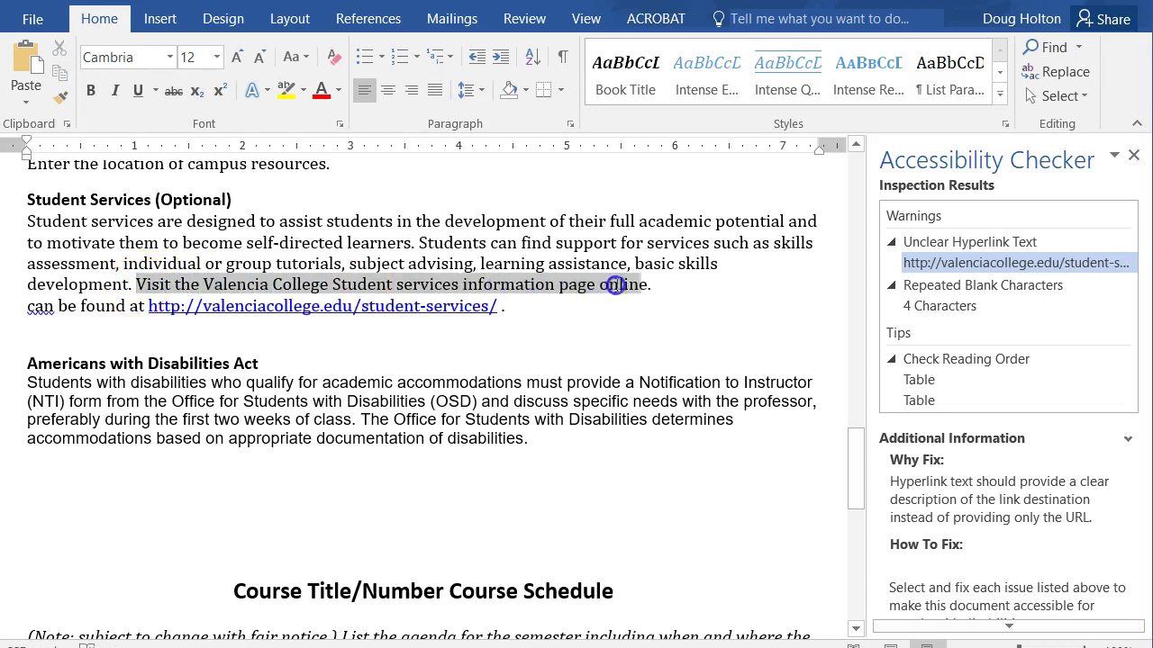
pyautogui.moveTo(632, 285); pyautogui.dragTo(634, 286)
pyautogui.click(637, 287)
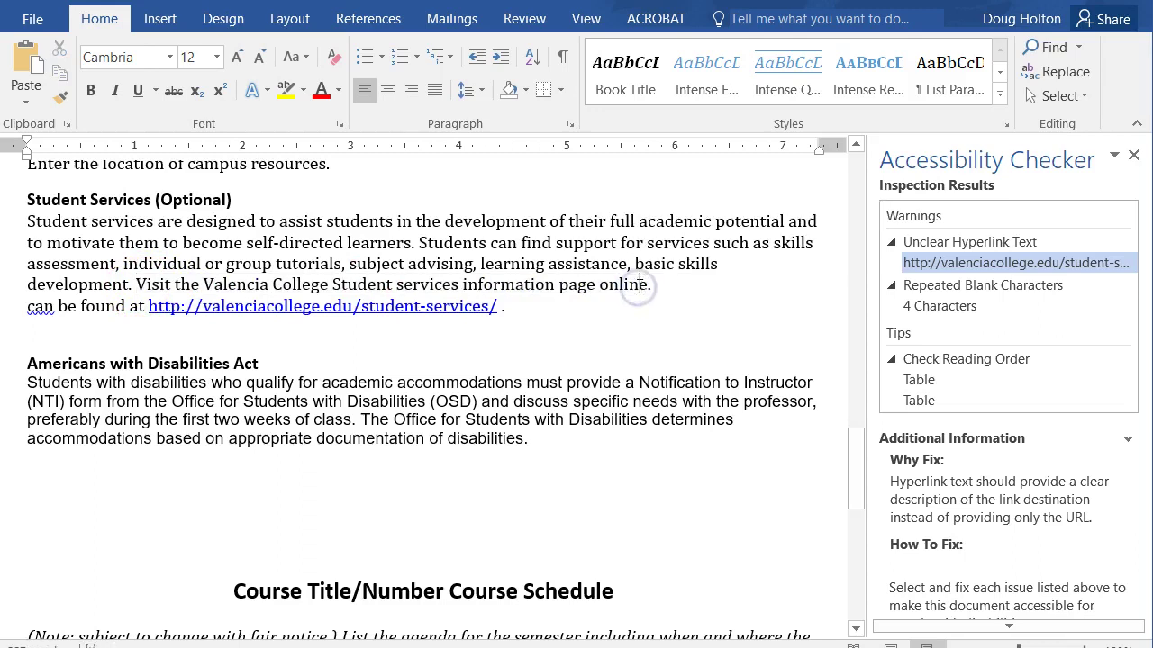
pyautogui.moveTo(643, 285); pyautogui.dragTo(234, 284)
pyautogui.moveTo(154, 285); pyautogui.dragTo(147, 288)
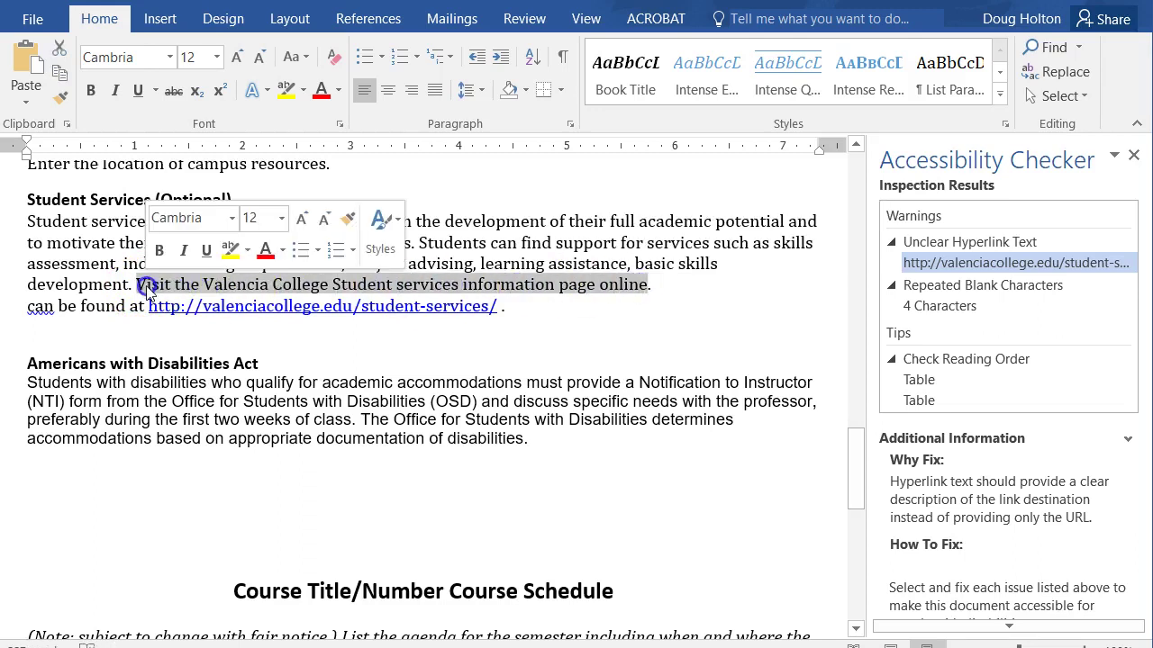
# Step: Hyperlink the Visit sentence to the pasted student-services URL and delete the raw URL line
pyautogui.rightClick(193, 286)
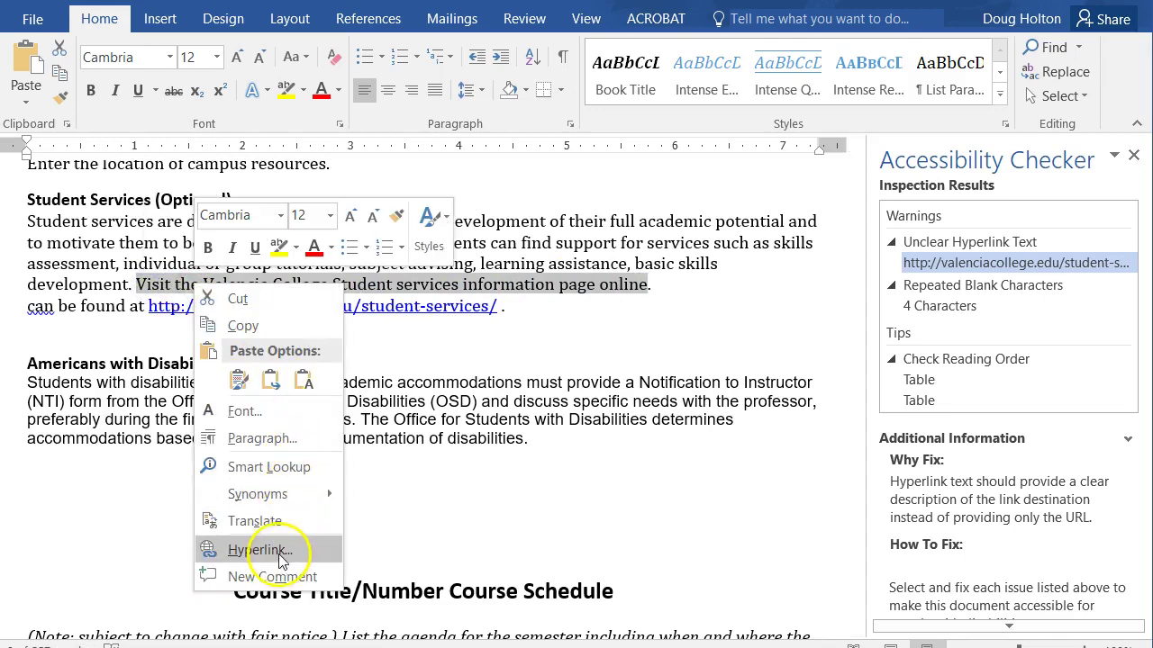
pyautogui.click(162, 20)
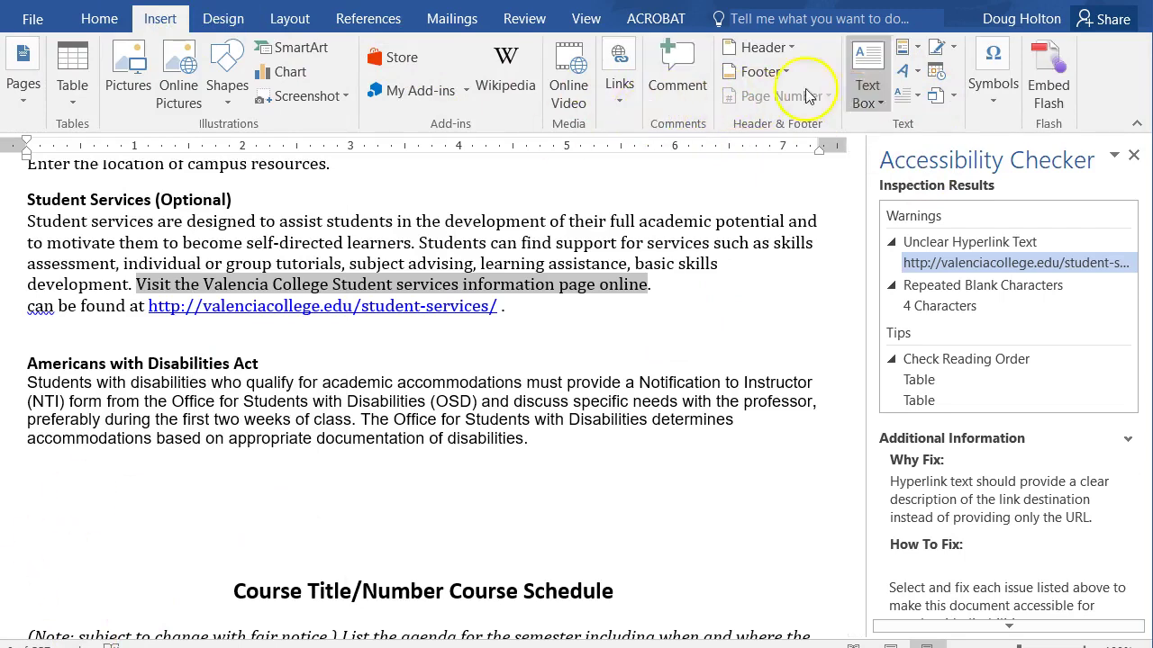
pyautogui.click(622, 101)
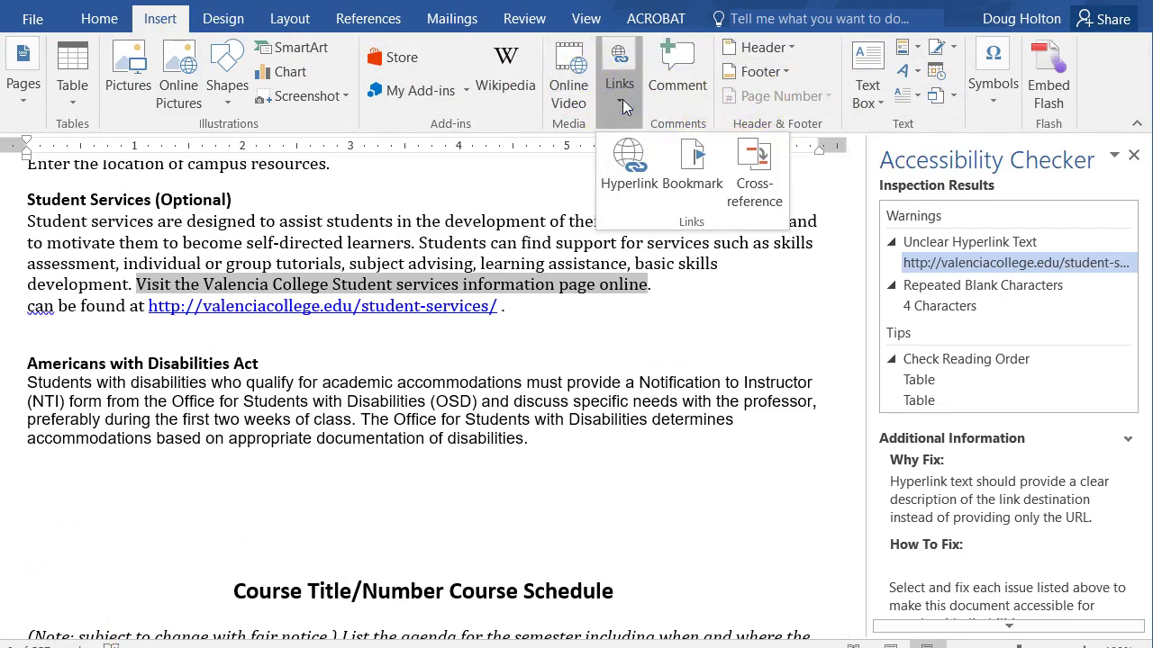
pyautogui.click(622, 171)
pyautogui.moveTo(721, 230); pyautogui.dragTo(453, 146)
pyautogui.click(545, 453)
pyautogui.hotkey('ctrl', 'v')
pyautogui.click(856, 498)
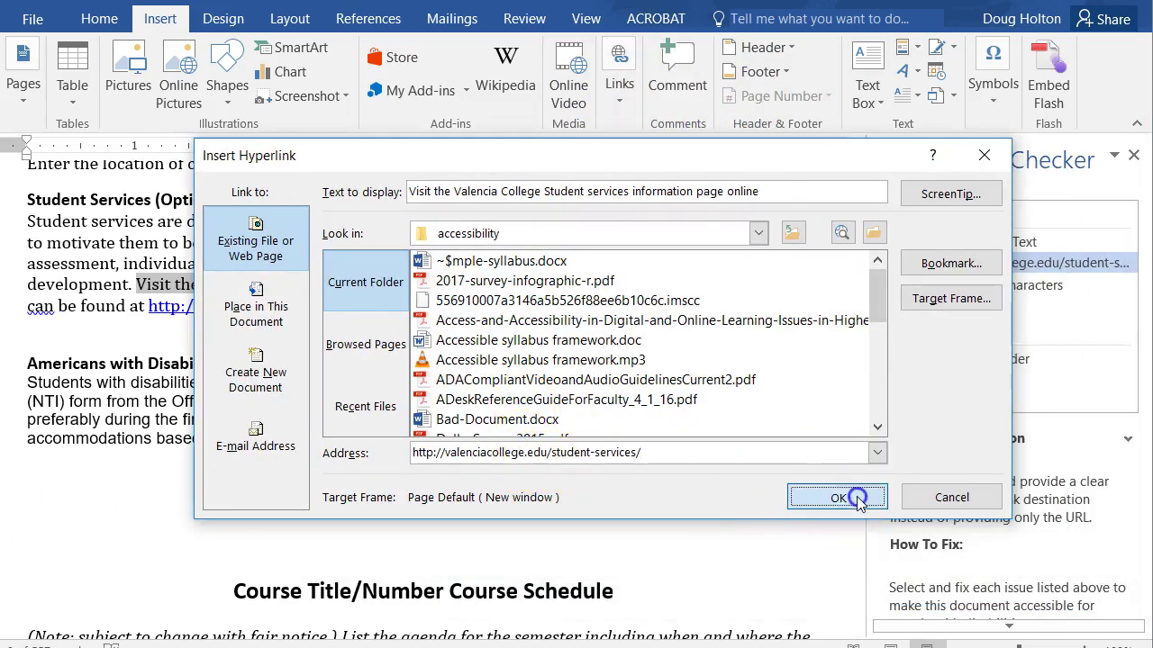
pyautogui.moveTo(527, 309); pyautogui.dragTo(36, 306)
pyautogui.press('Delete')
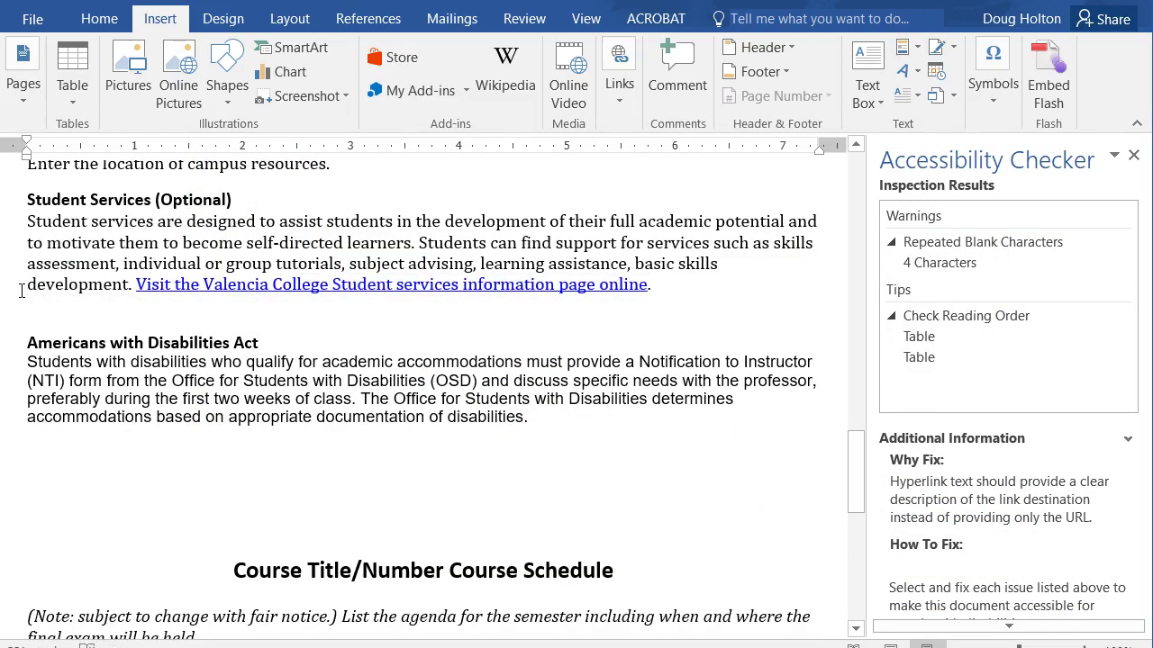
# Step: Delete the four repeated blank characters below the ADA paragraph
pyautogui.click(736, 284)
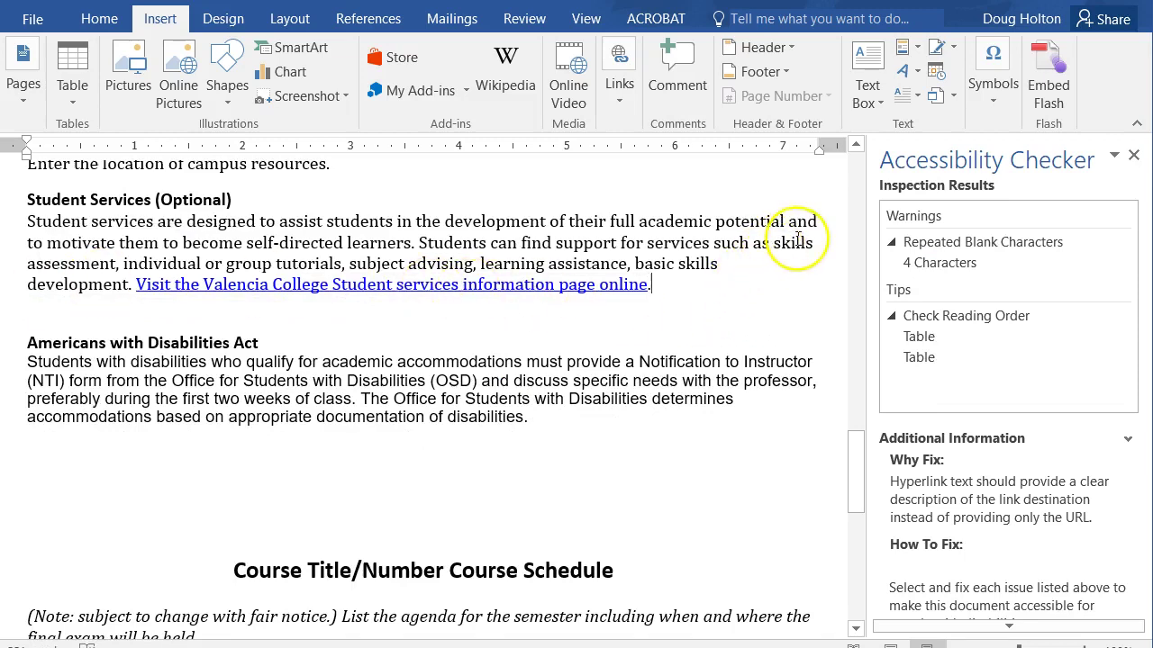
pyautogui.click(980, 265)
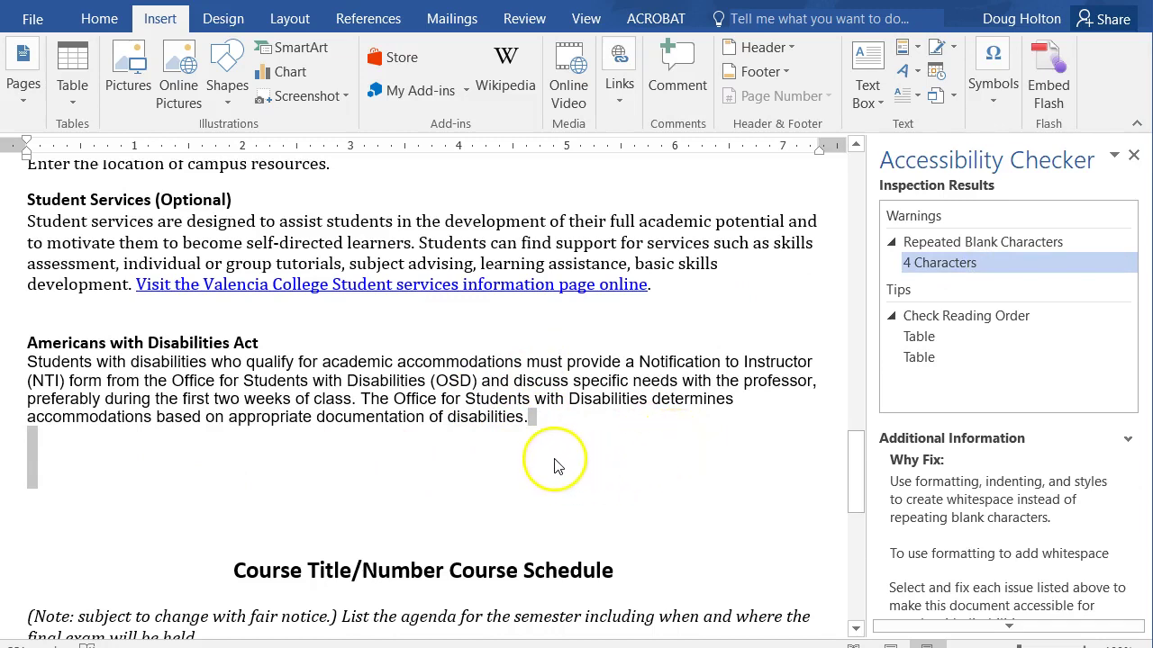
pyautogui.click(250, 479)
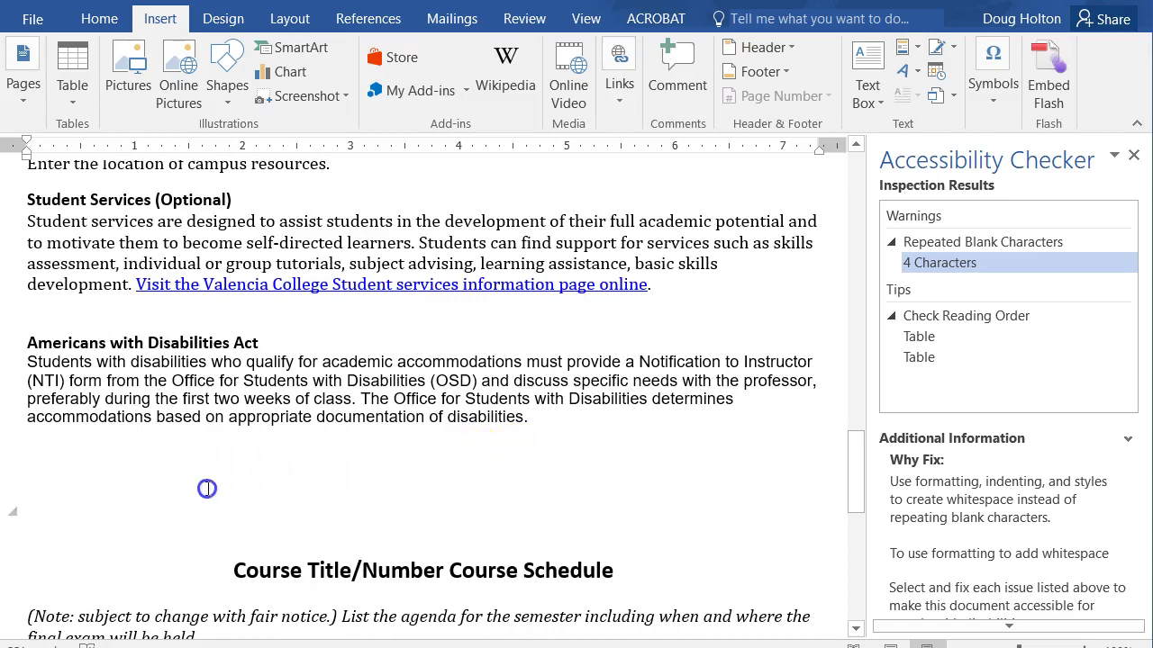
pyautogui.press('BackSpace')
pyautogui.press('BackSpace')
pyautogui.press('BackSpace')
pyautogui.press('BackSpace')
pyautogui.press('BackSpace')
pyautogui.press('BackSpace')
pyautogui.press('BackSpace')
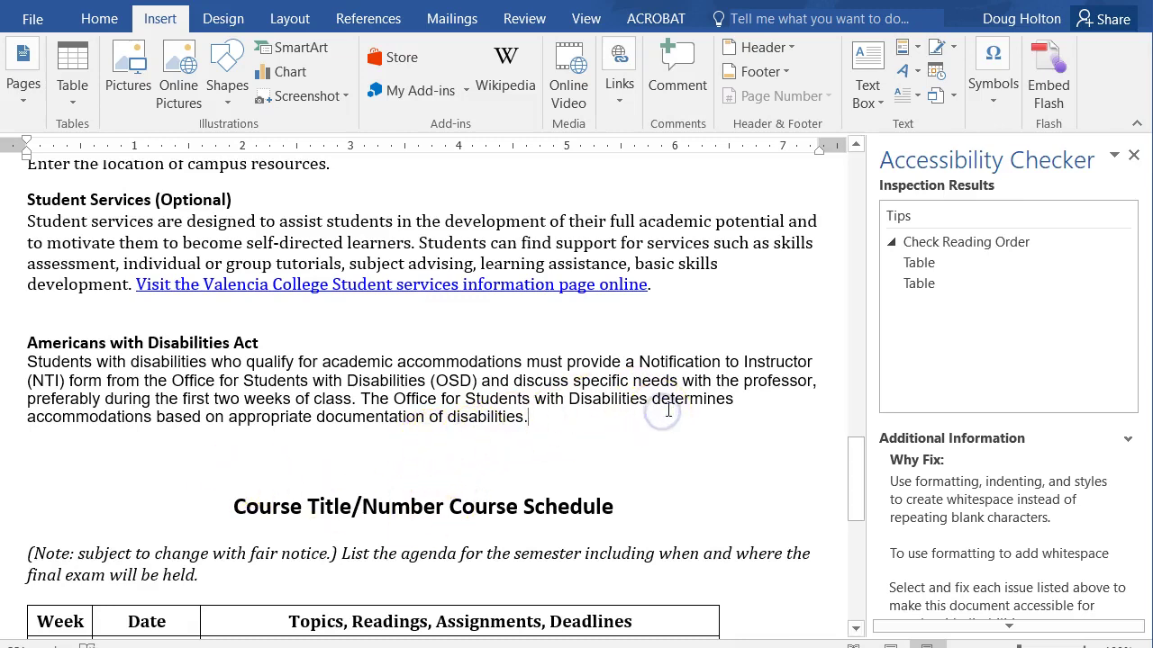
# Step: Return to the top, place the cursor in the course title, and show the Home tab
pyautogui.scroll(20, 668, 411)
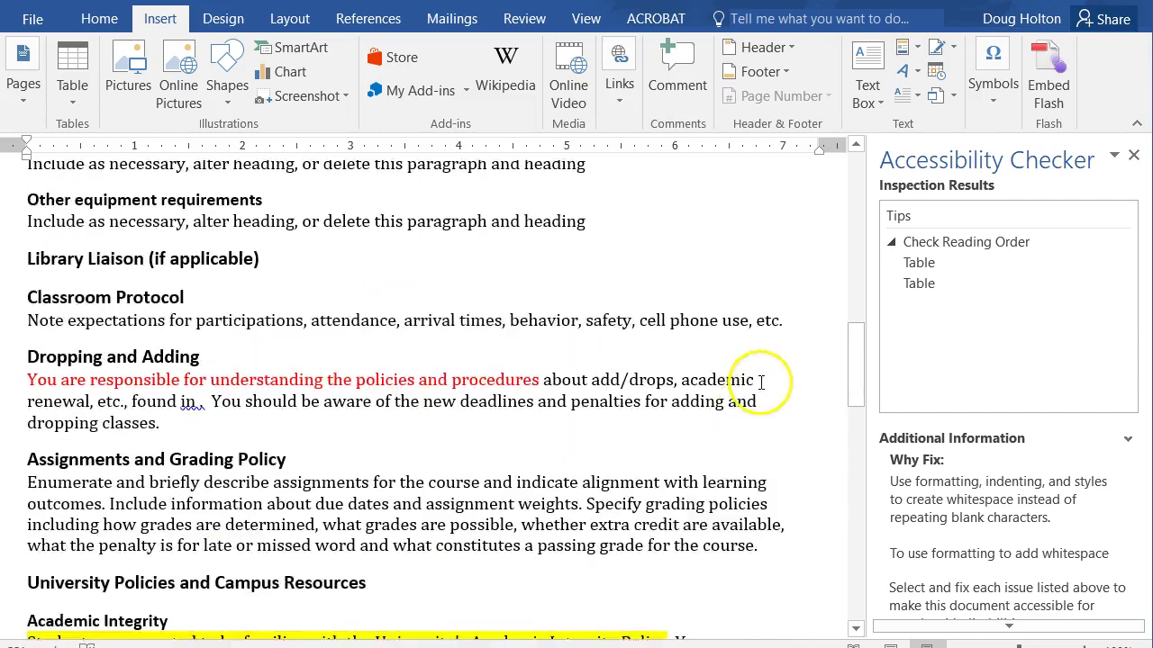
pyautogui.scroll(1, 770, 389)
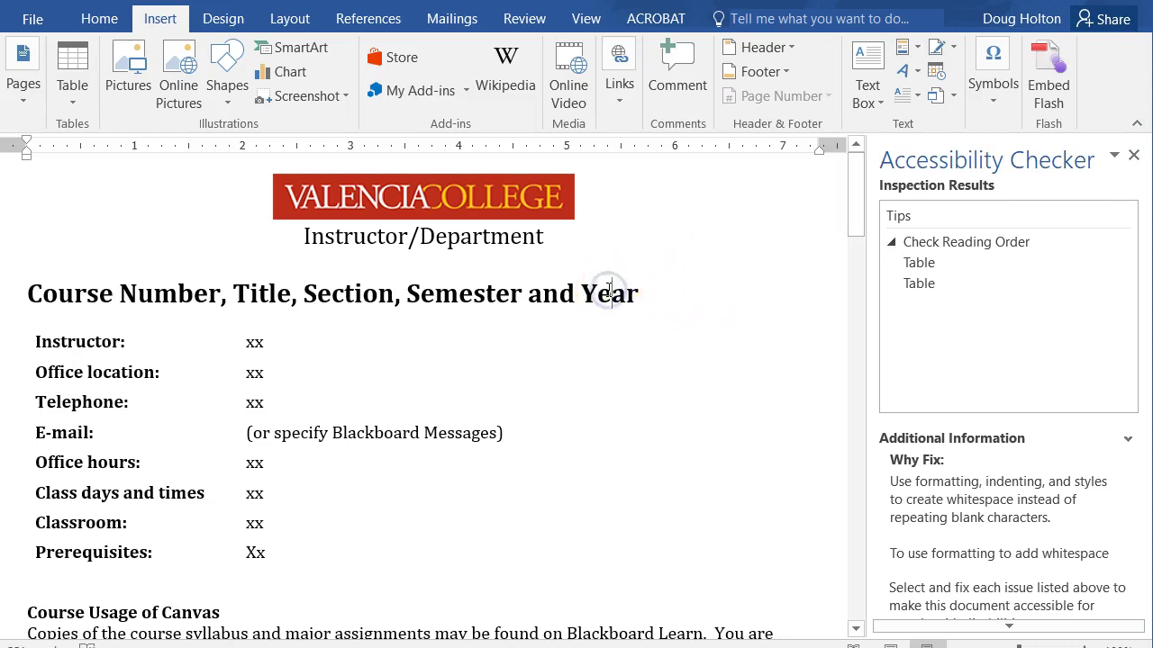
pyautogui.click(99, 293)
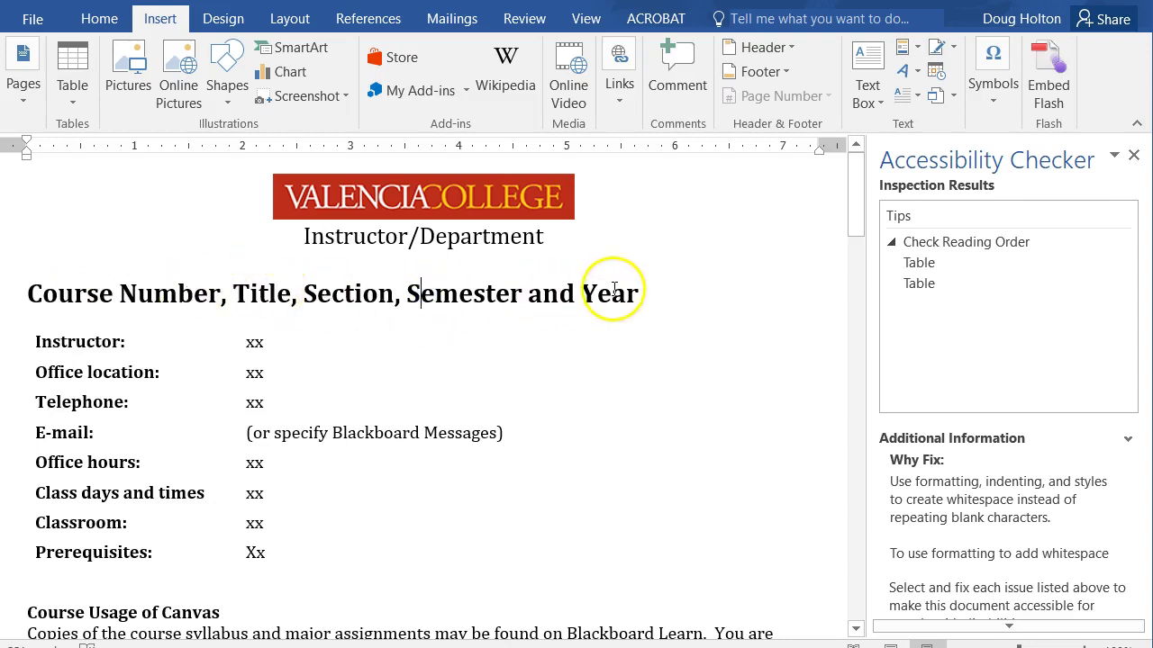
pyautogui.scroll(-1, 612, 288)
pyautogui.scroll(-9, 618, 292)
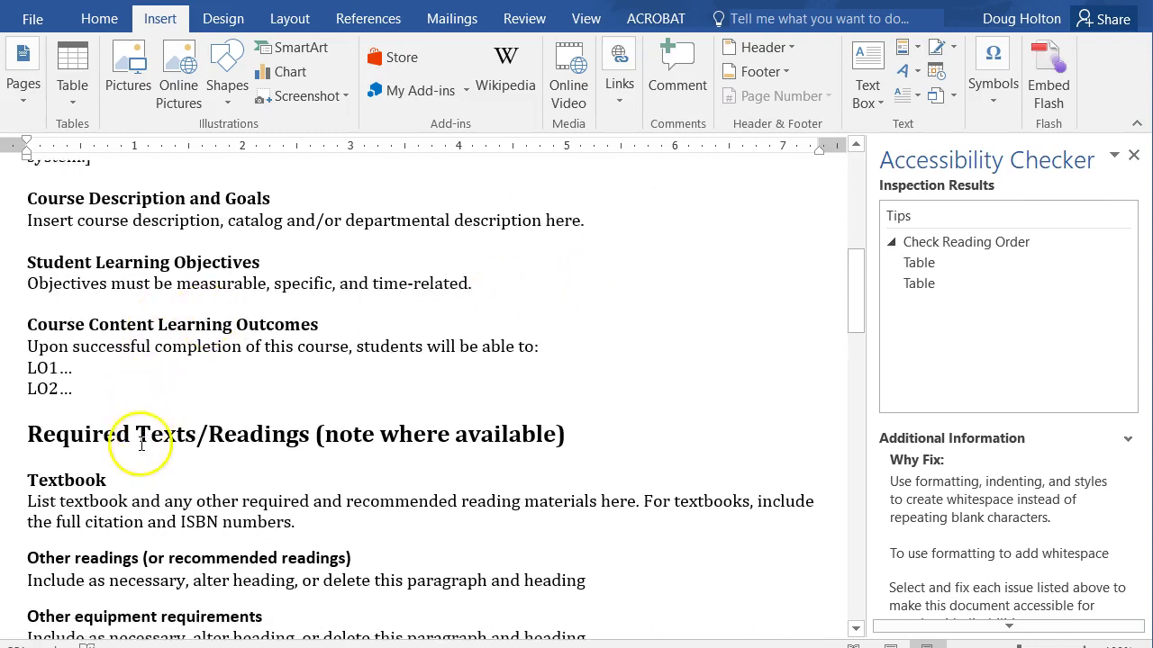
pyautogui.scroll(10, 478, 373)
pyautogui.click(486, 290)
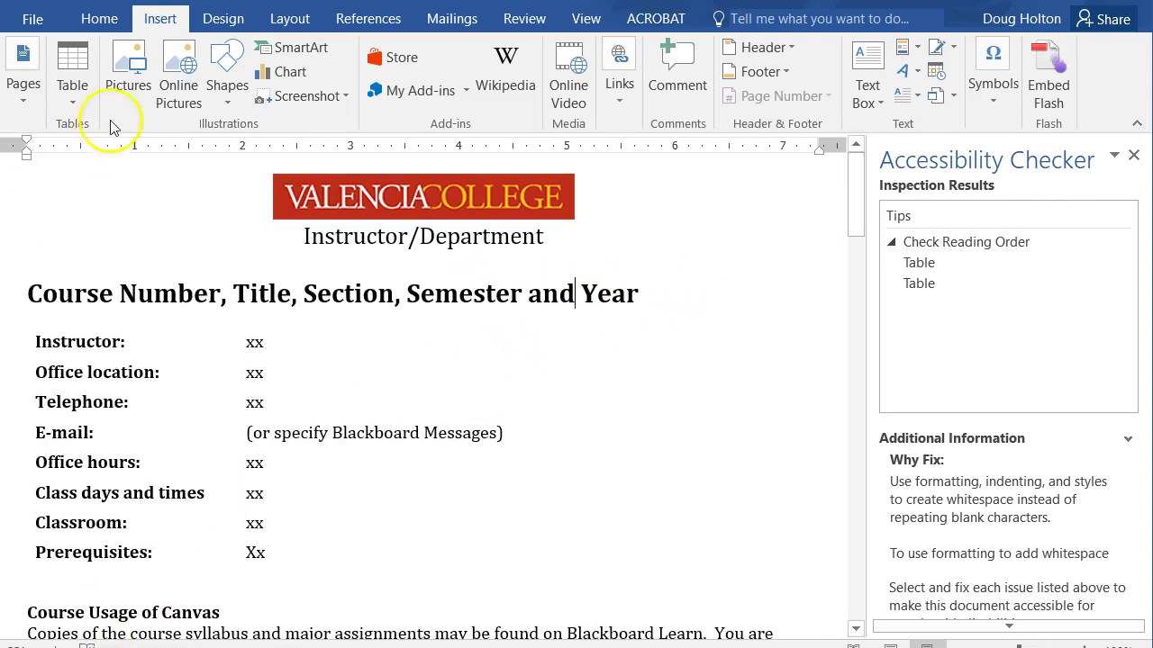
pyautogui.click(97, 22)
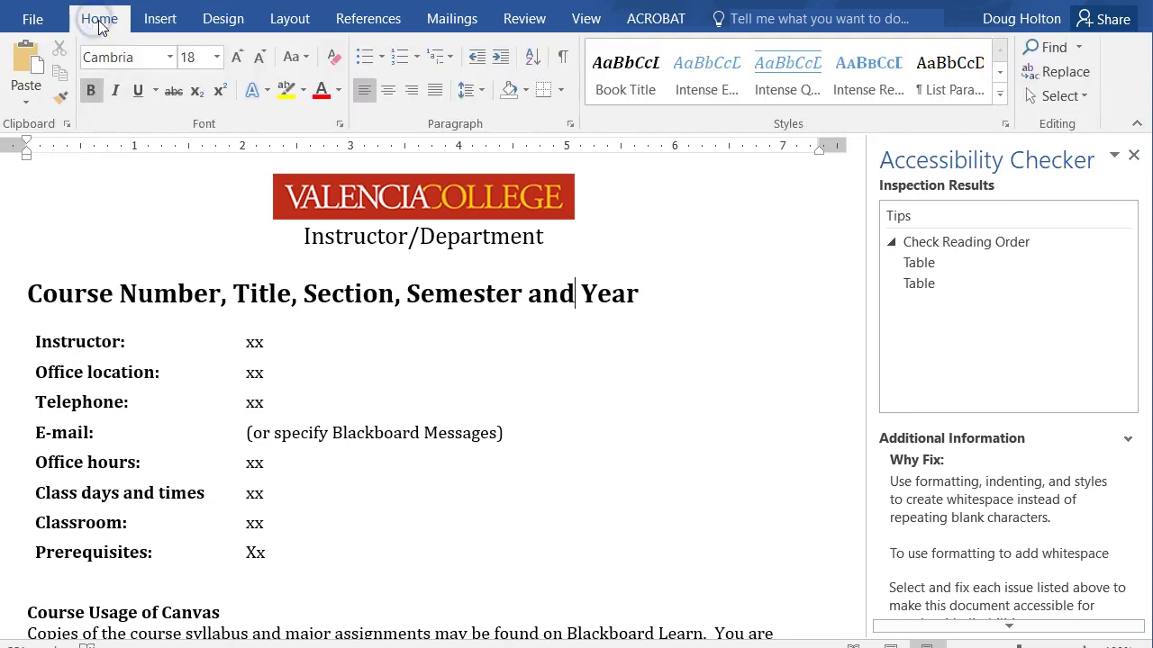
# Step: Select the whole 'Course Number, Title, Section, Semester and Year' line and show the heading styles
pyautogui.click(473, 293)
pyautogui.moveTo(252, 293); pyautogui.dragTo(525, 293)
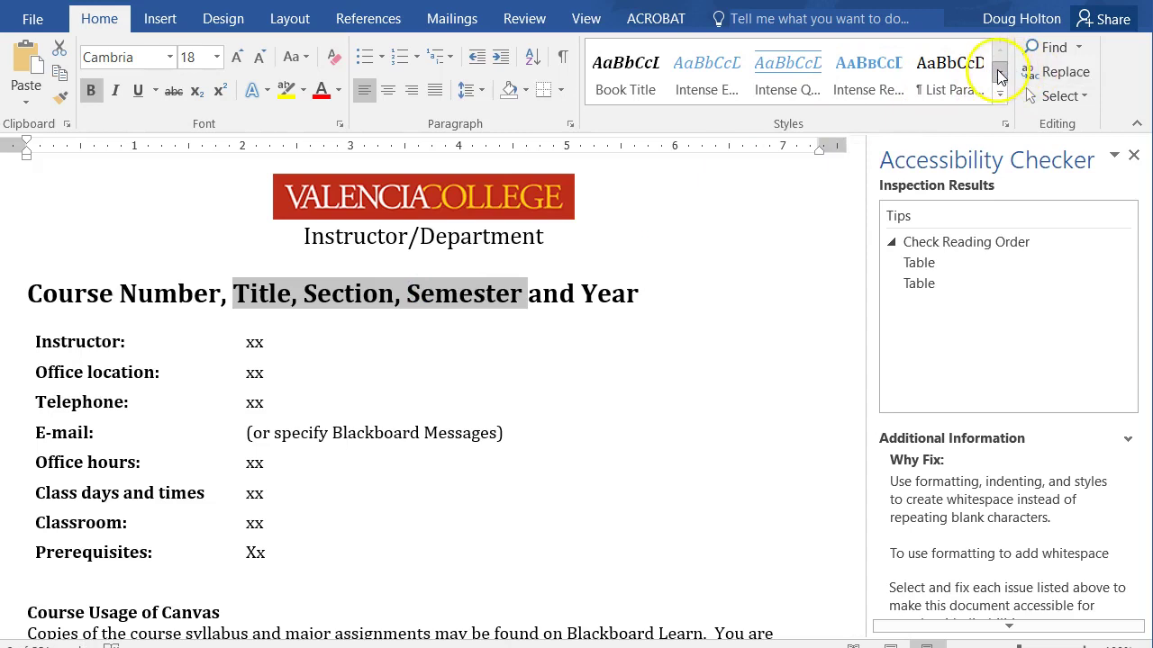
pyautogui.click(998, 80)
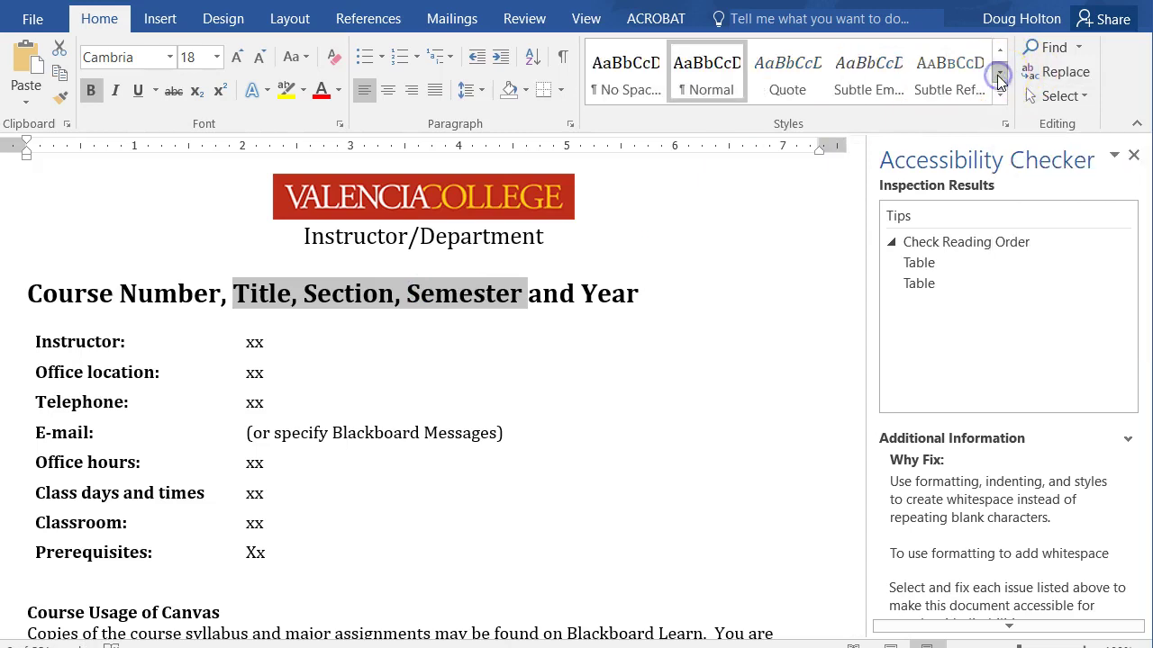
pyautogui.click(703, 81)
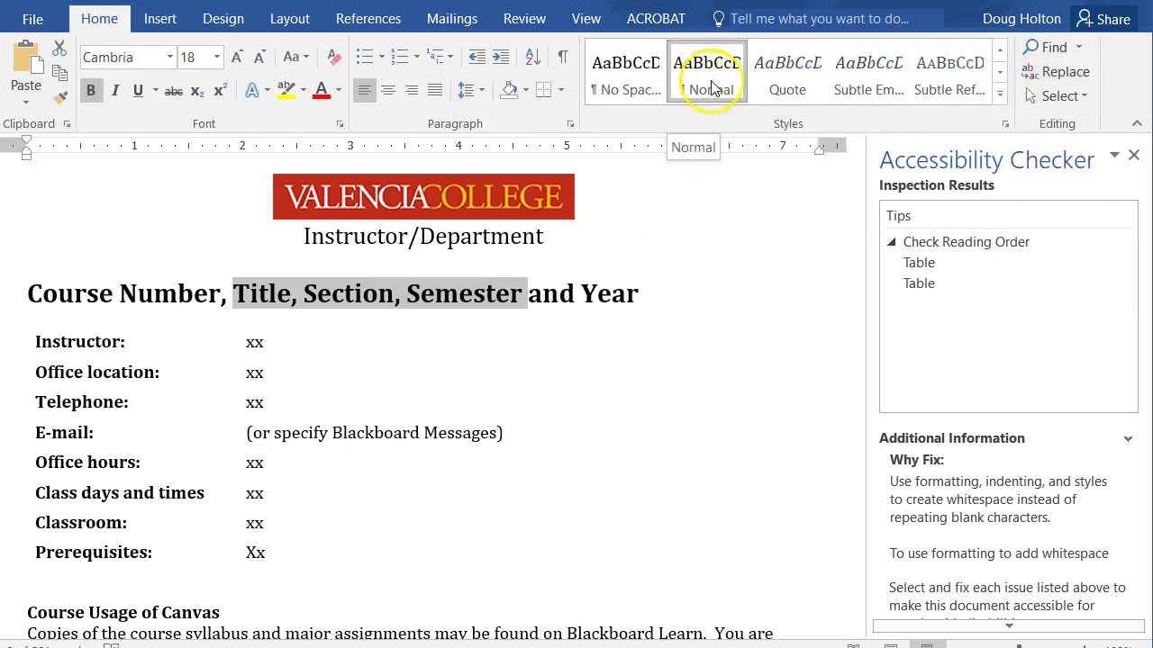
pyautogui.click(543, 293)
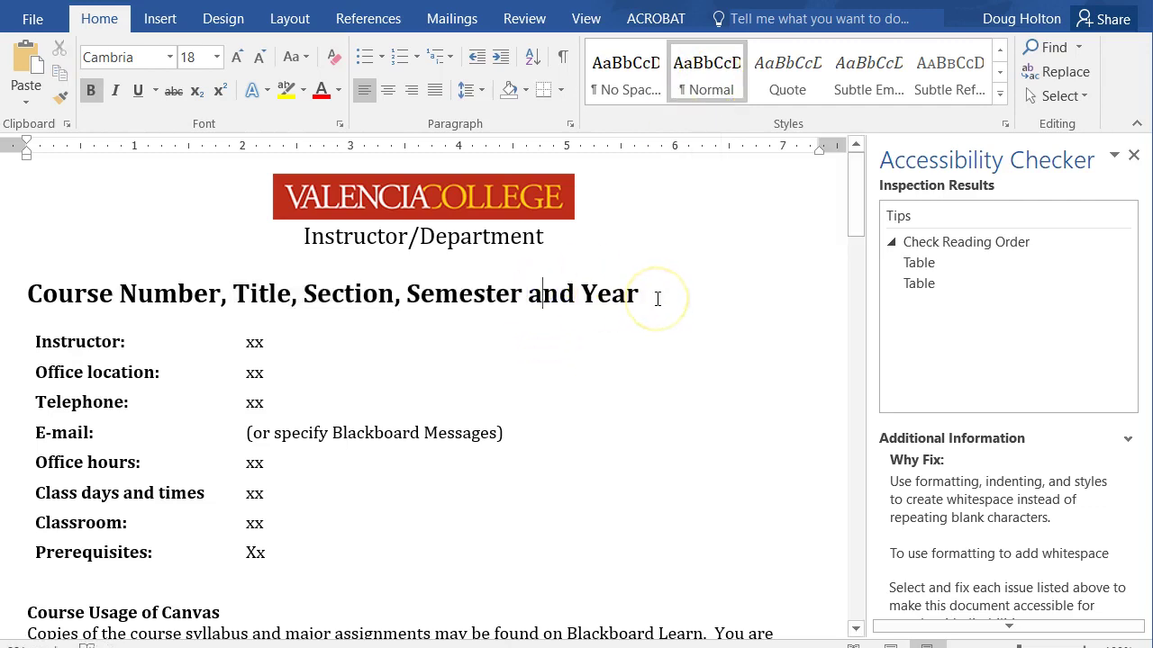
pyautogui.moveTo(650, 294); pyautogui.dragTo(44, 291)
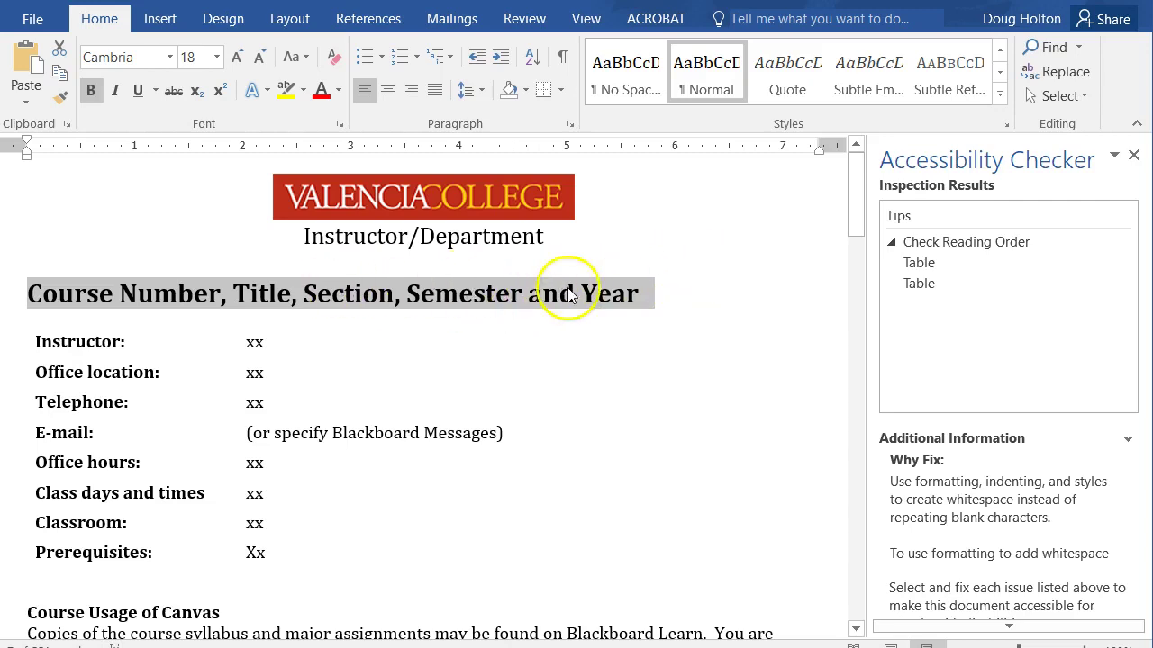
pyautogui.click(998, 74)
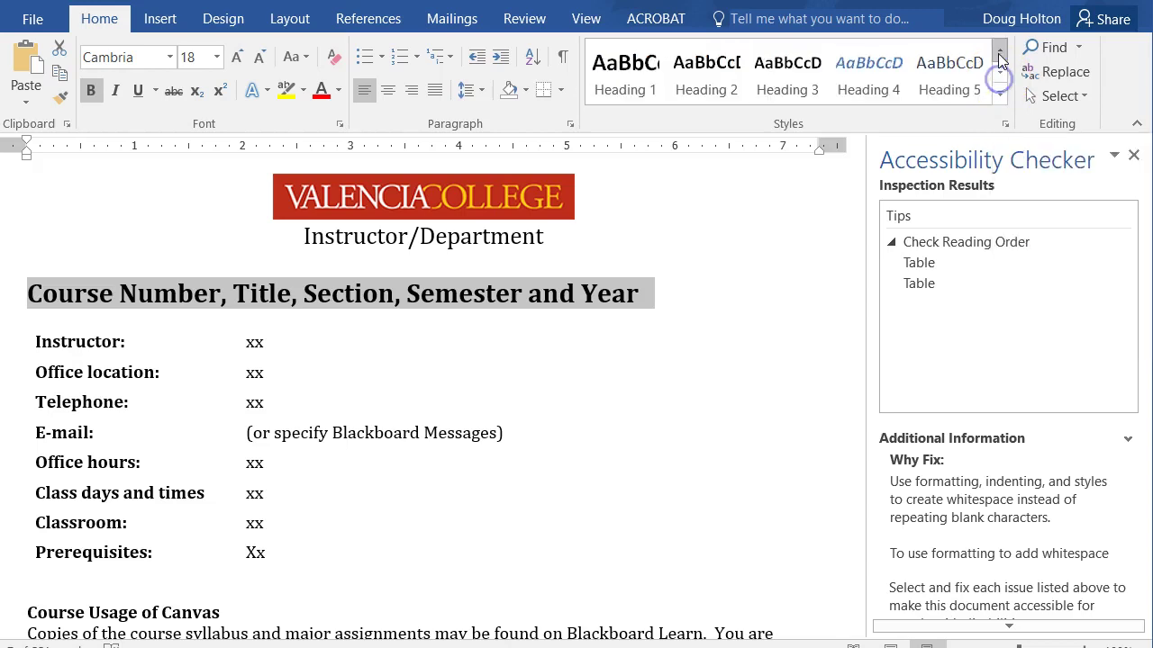
# Step: Apply Heading 1 to the course title and the Required Texts/Readings heading
pyautogui.click(621, 81)
pyautogui.scroll(-15, 631, 297)
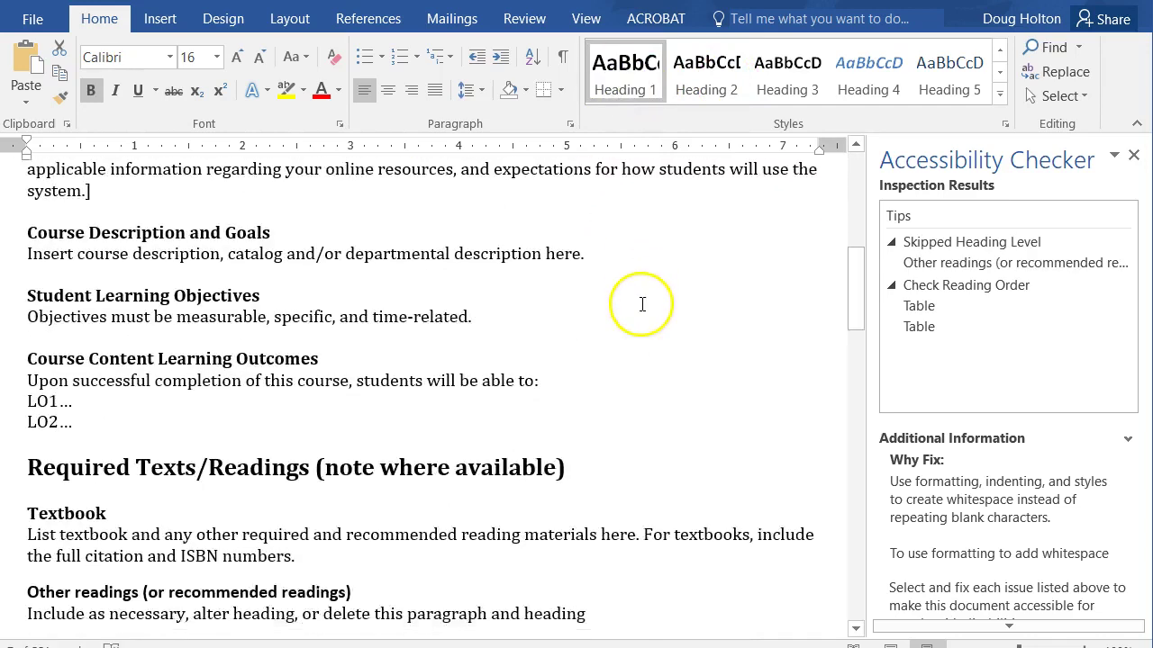
pyautogui.tripleClick(172, 285)
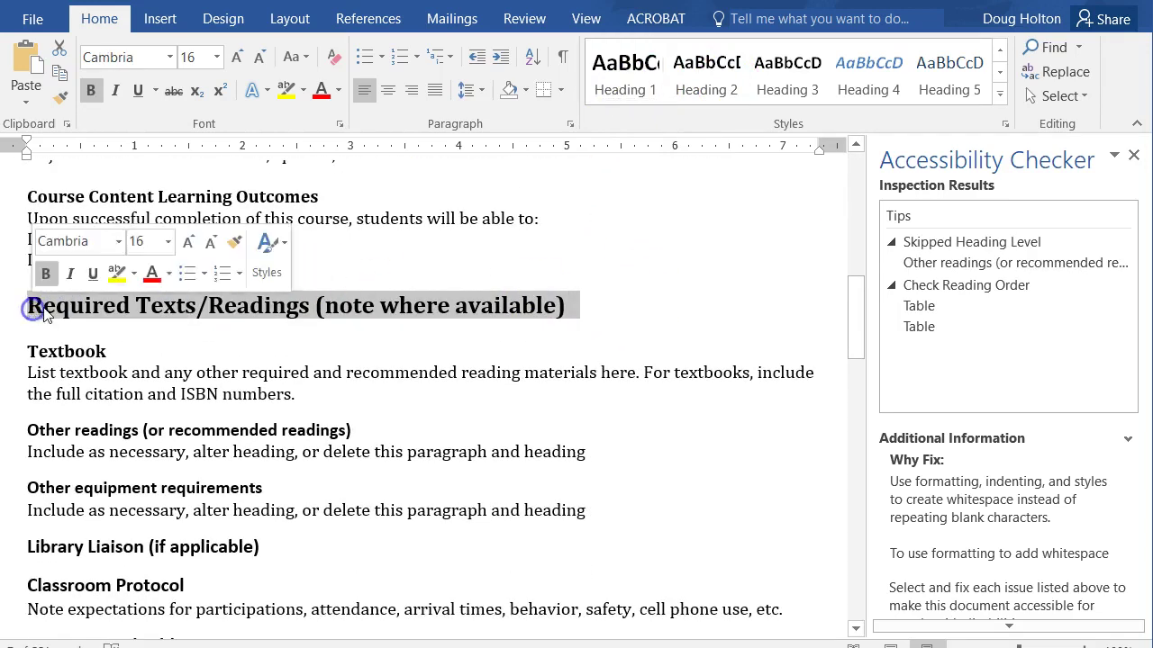
pyautogui.click(628, 76)
# Step: Check the Course Usage of Canvas and Course Description and Goals headings further down
pyautogui.scroll(12, 617, 260)
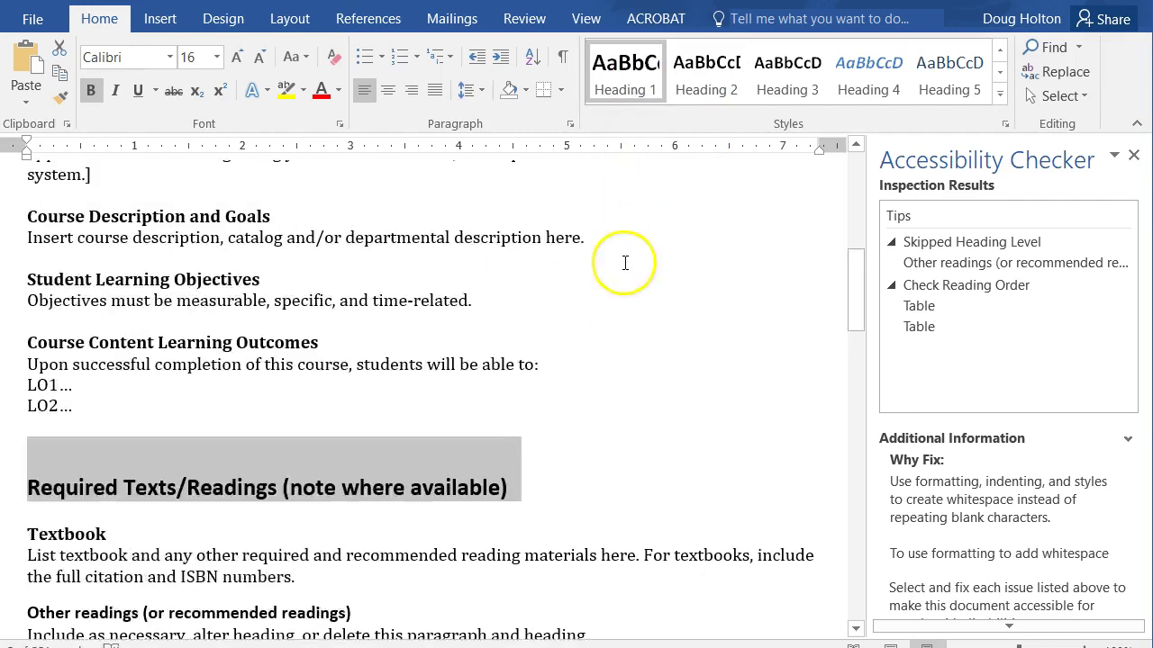
pyautogui.scroll(-6, 476, 309)
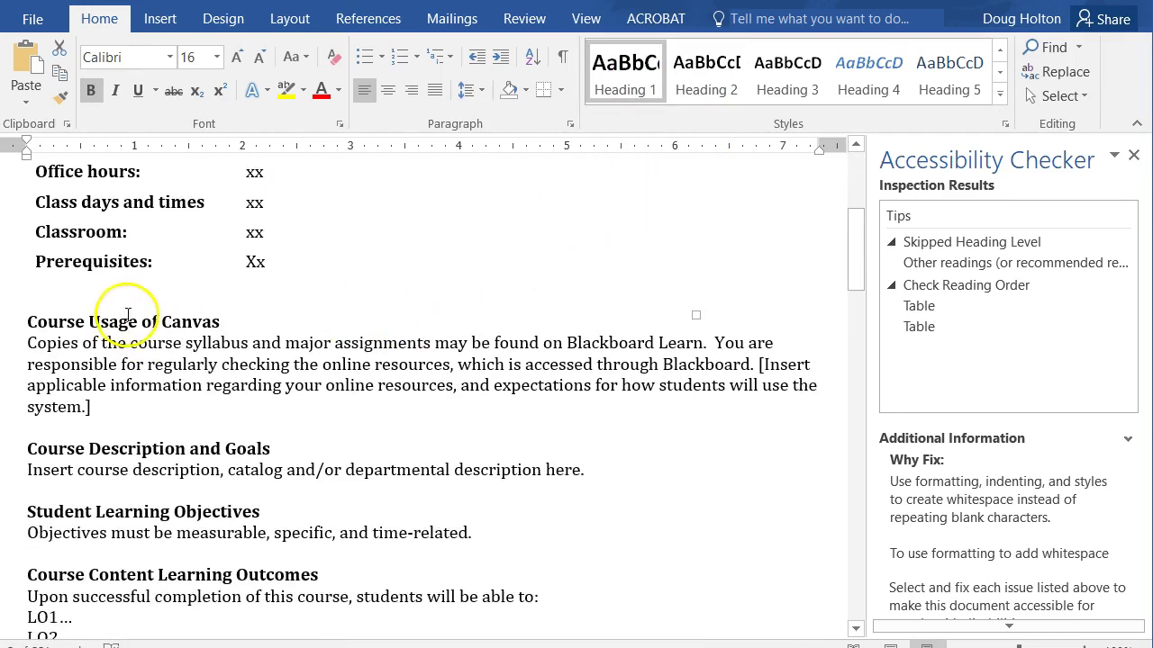
pyautogui.moveTo(252, 321); pyautogui.dragTo(37, 321)
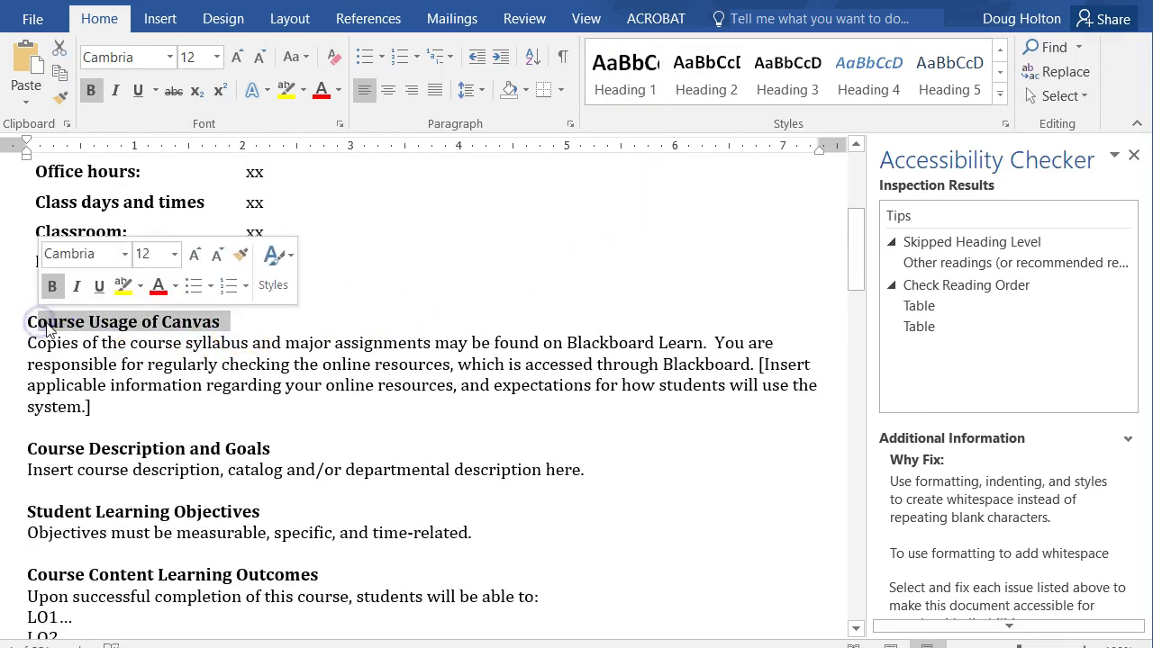
pyautogui.moveTo(237, 442); pyautogui.dragTo(31, 442)
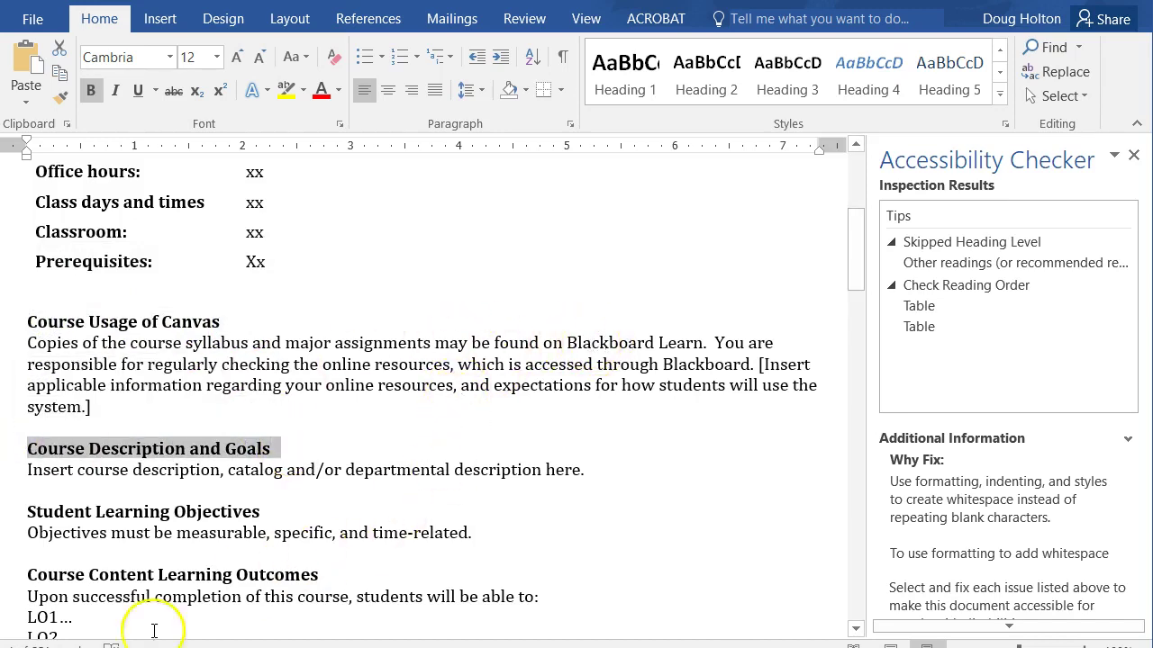
pyautogui.click(362, 445)
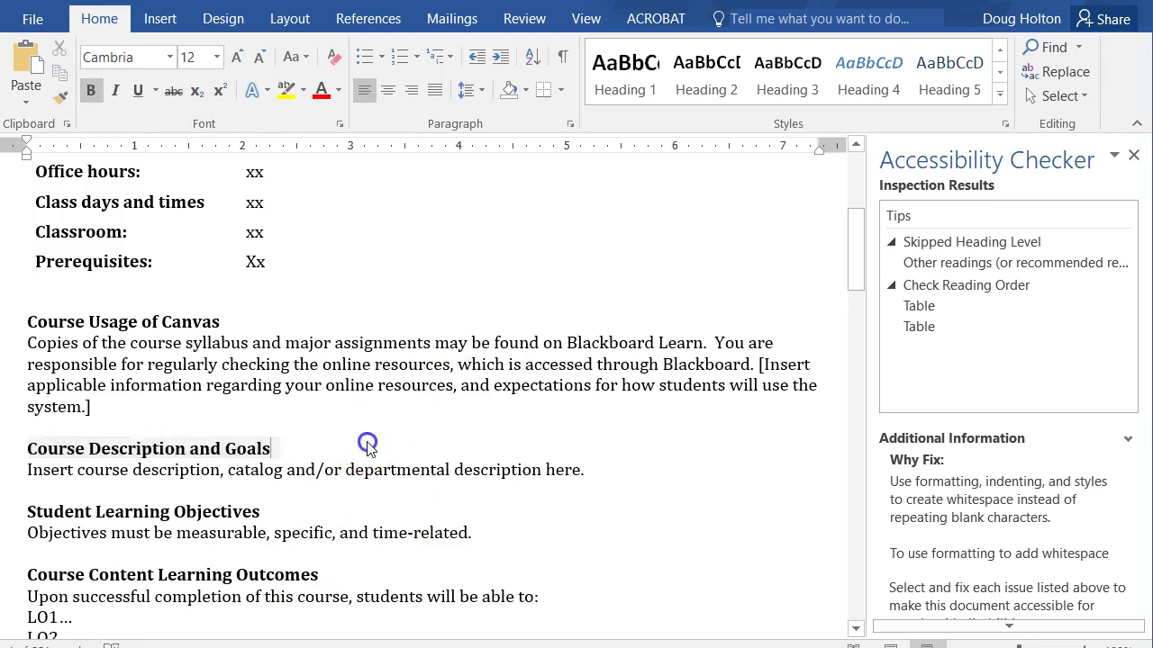
pyautogui.scroll(-4, 629, 402)
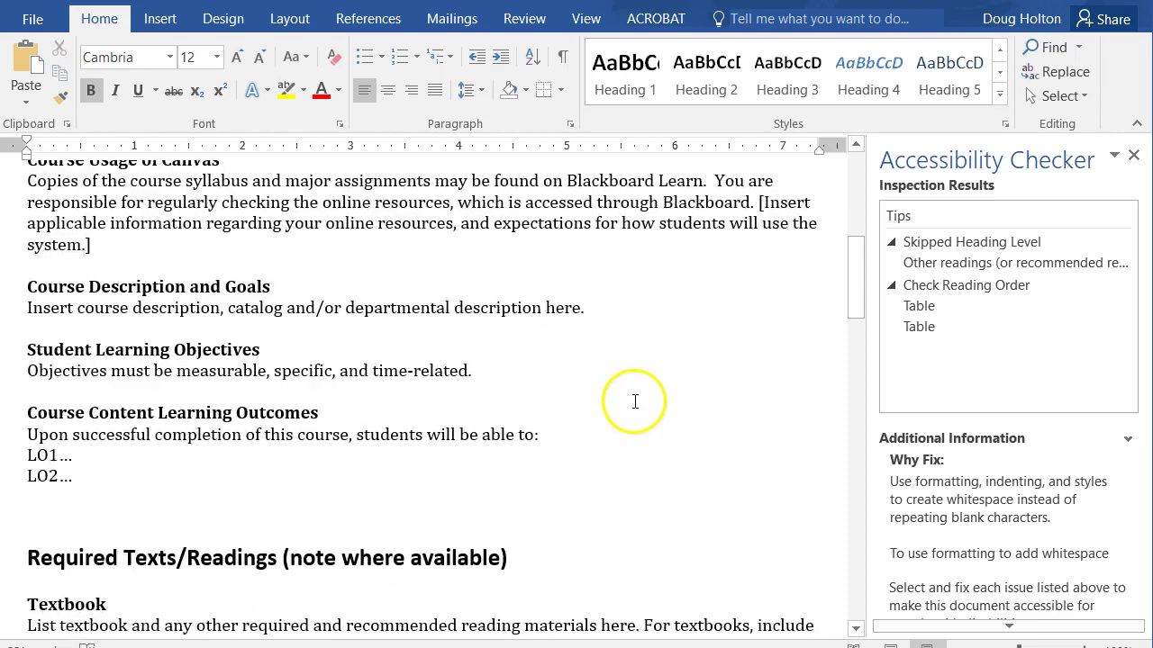
pyautogui.scroll(-10, 626, 400)
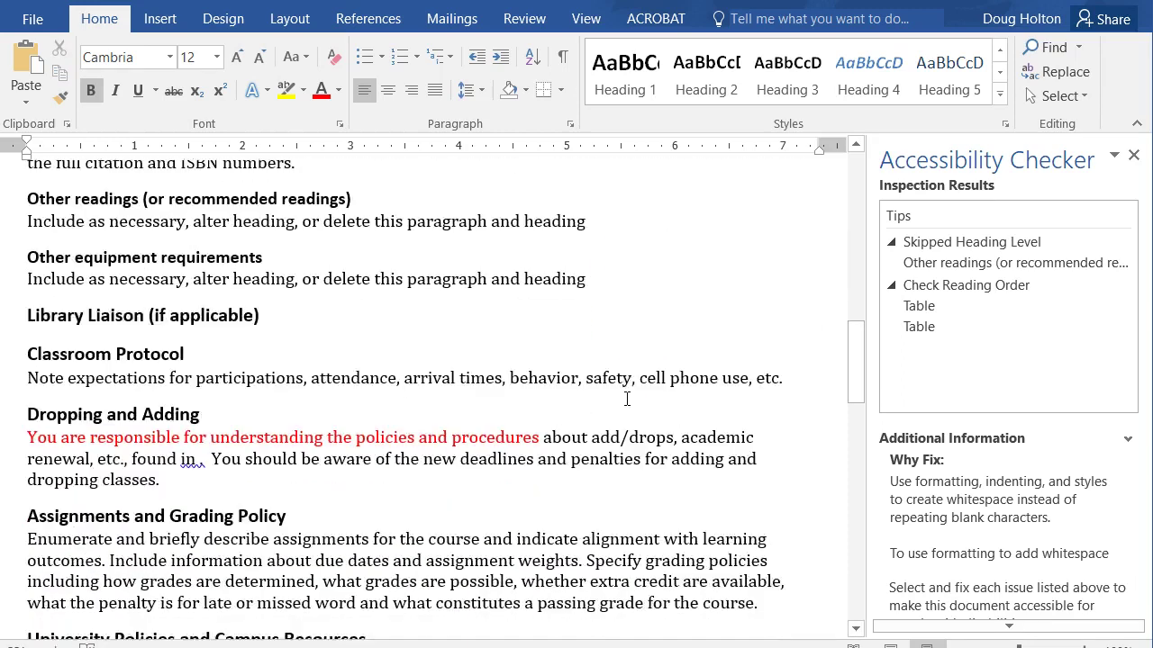
# Step: Bold the red sentence about policies and procedures
pyautogui.scroll(-1, 627, 397)
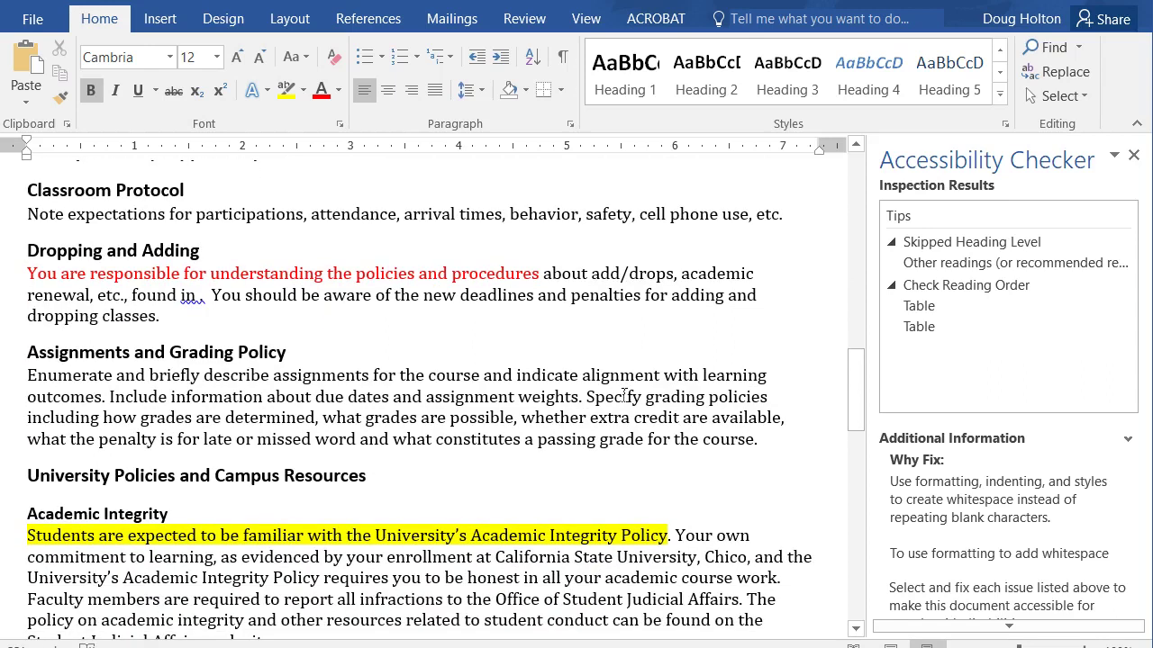
pyautogui.click(549, 273)
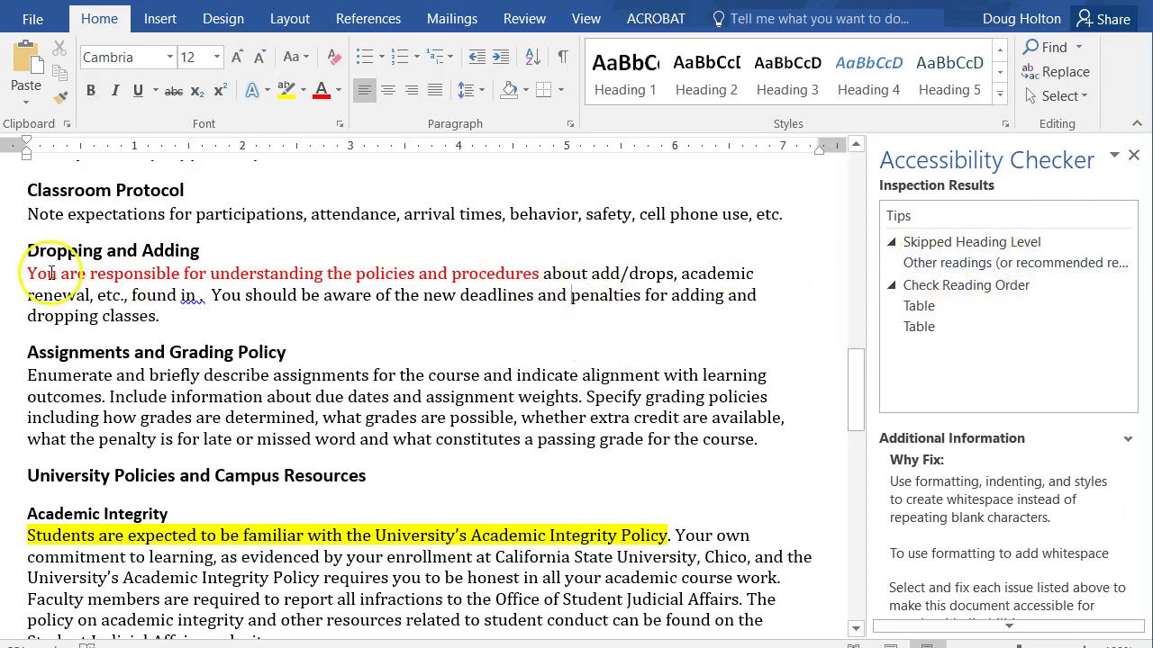
pyautogui.moveTo(27, 273); pyautogui.dragTo(539, 276)
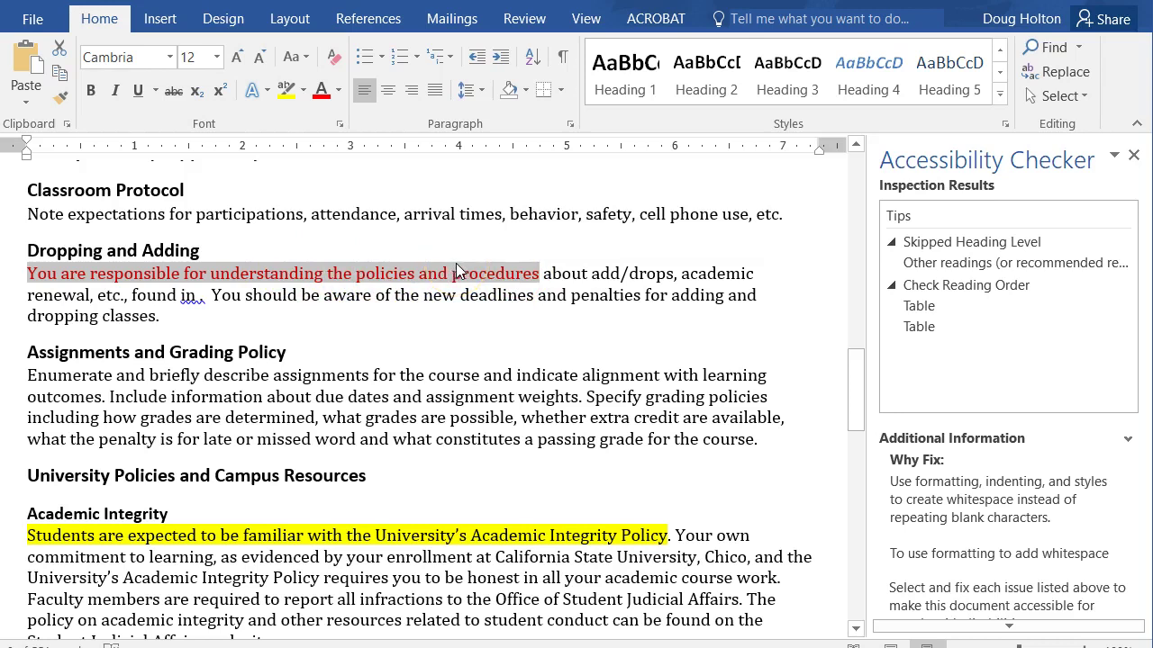
pyautogui.hotkey('ctrl', 'b')
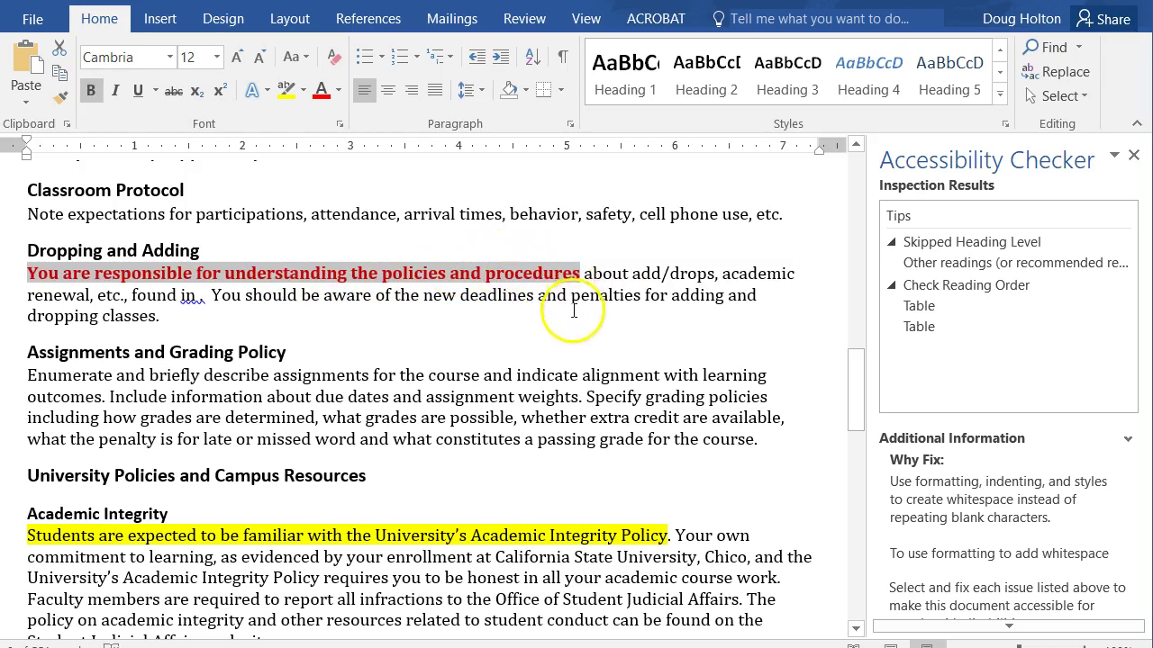
pyautogui.click(566, 347)
# Step: Bold the yellow-highlighted Academic Integrity Policy sentence
pyautogui.scroll(-1, 442, 369)
pyautogui.moveTo(28, 428); pyautogui.dragTo(654, 432)
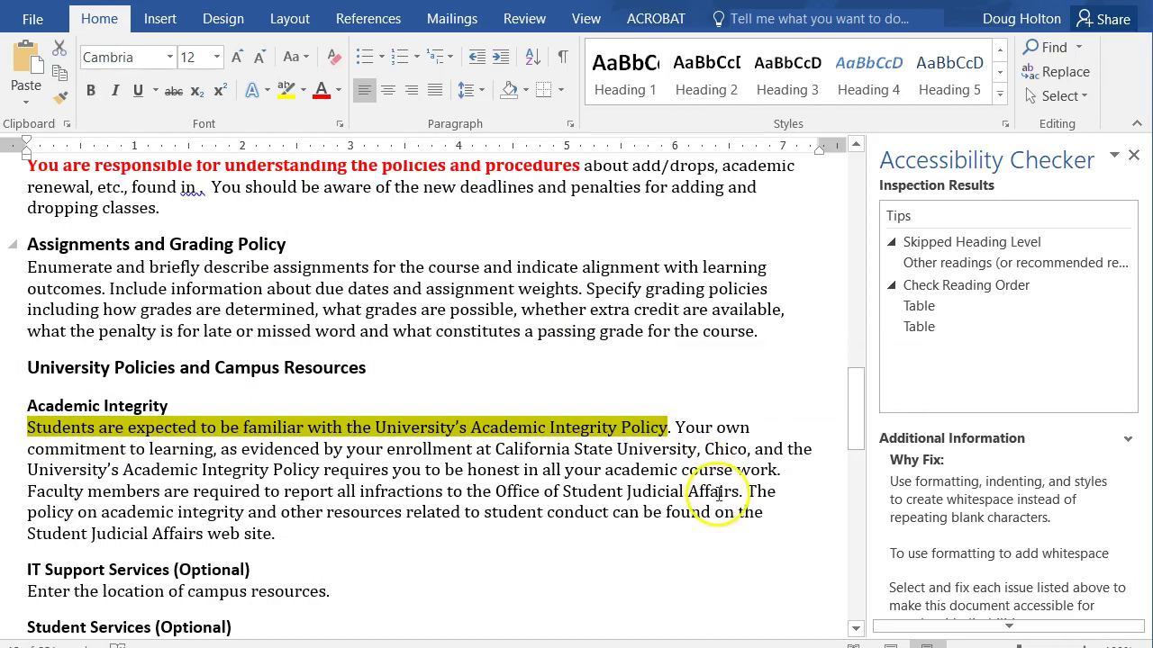
pyautogui.hotkey('ctrl', 'b')
pyautogui.click(652, 315)
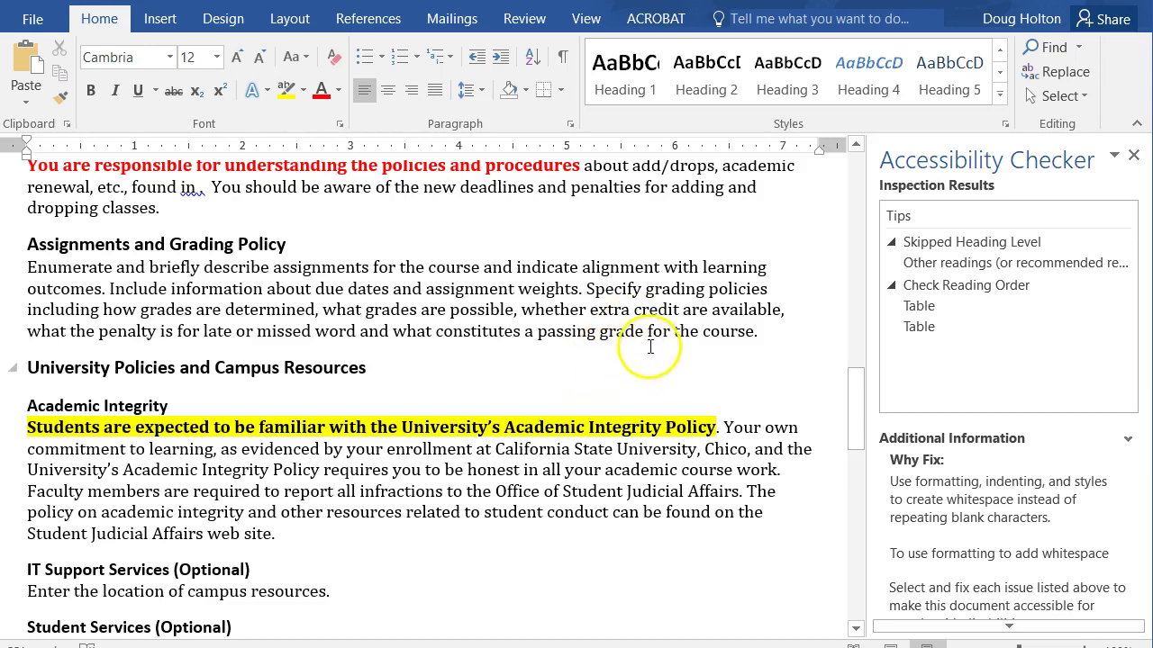
pyautogui.scroll(-1, 632, 338)
pyautogui.scroll(-4, 633, 338)
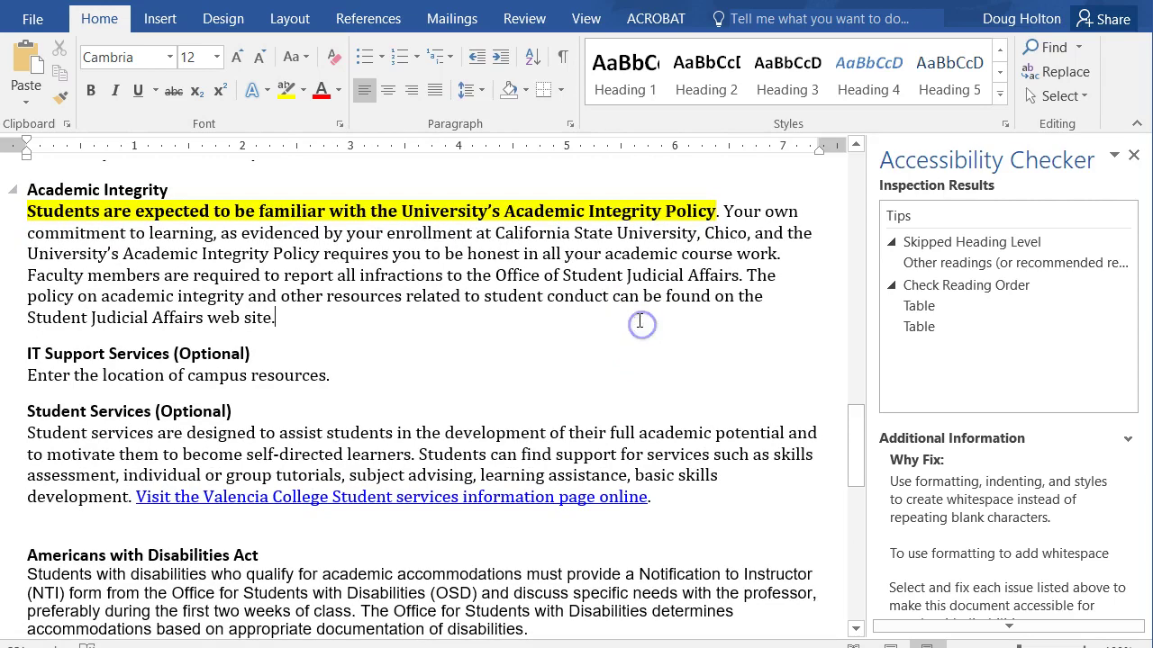
pyautogui.scroll(-4, 648, 315)
pyautogui.scroll(12, 652, 297)
pyautogui.scroll(20, 652, 297)
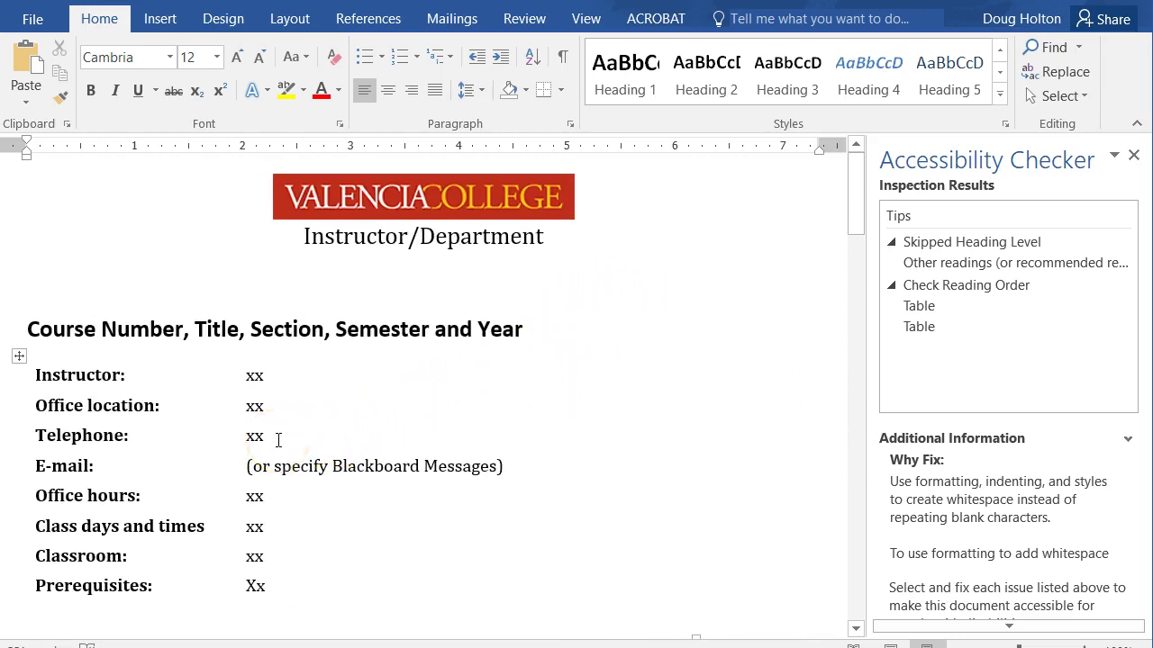
# Step: Place the caret in the contact table's Instructor row and bring up its Table Properties
pyautogui.click(167, 433)
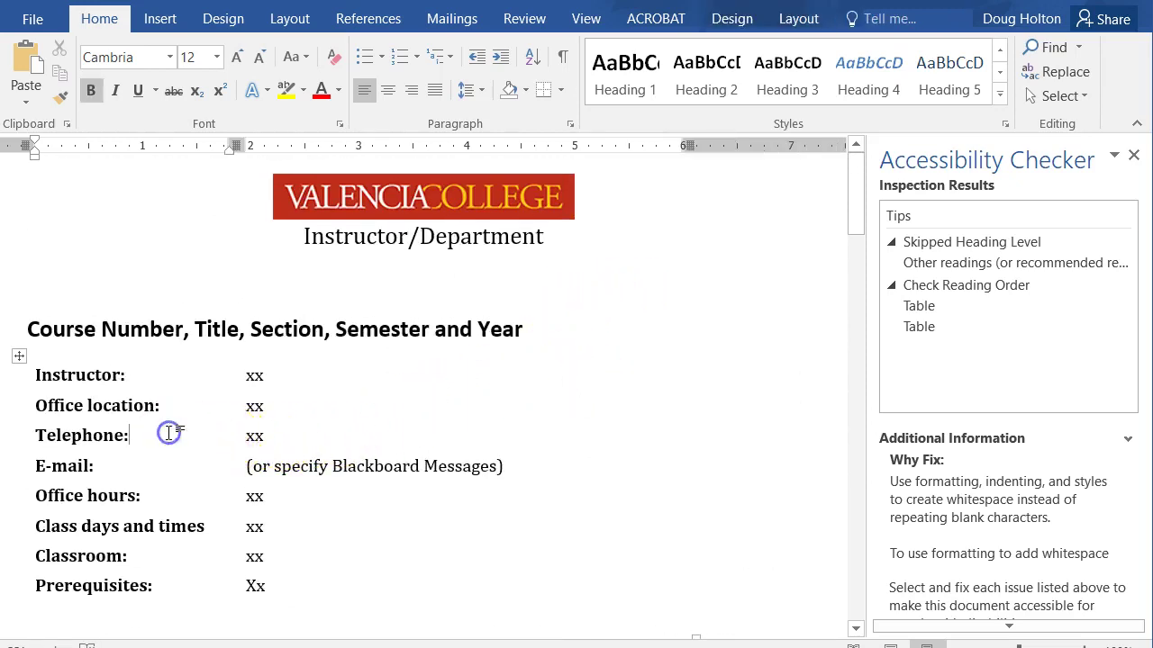
pyautogui.click(200, 379)
pyautogui.click(170, 382)
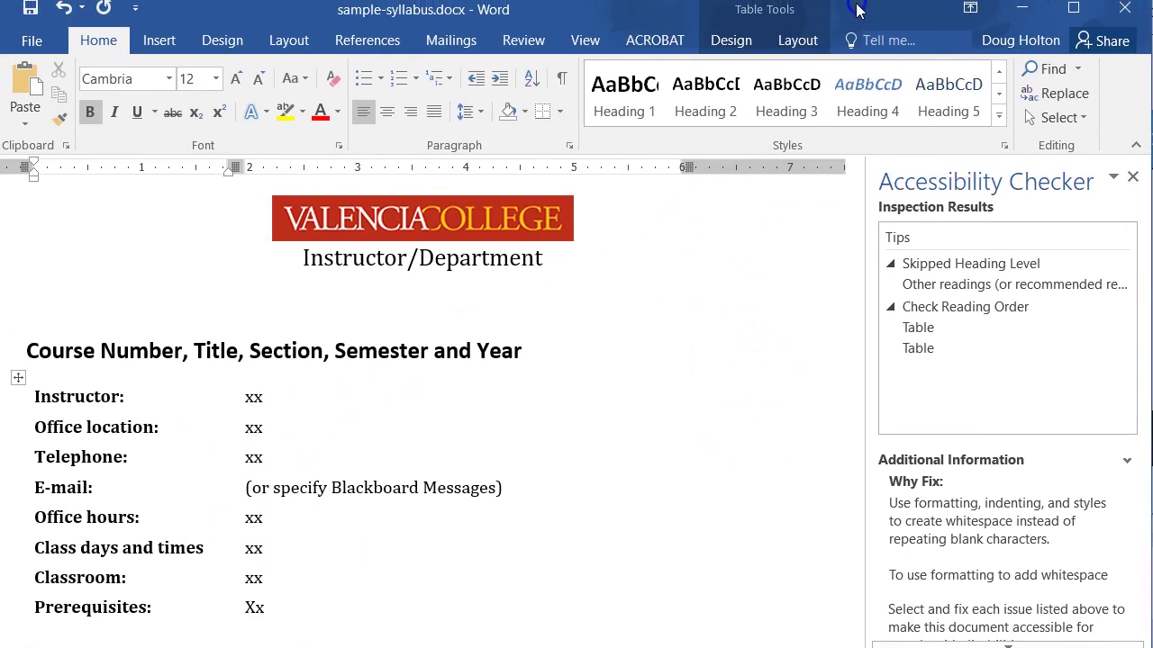
pyautogui.click(319, 404)
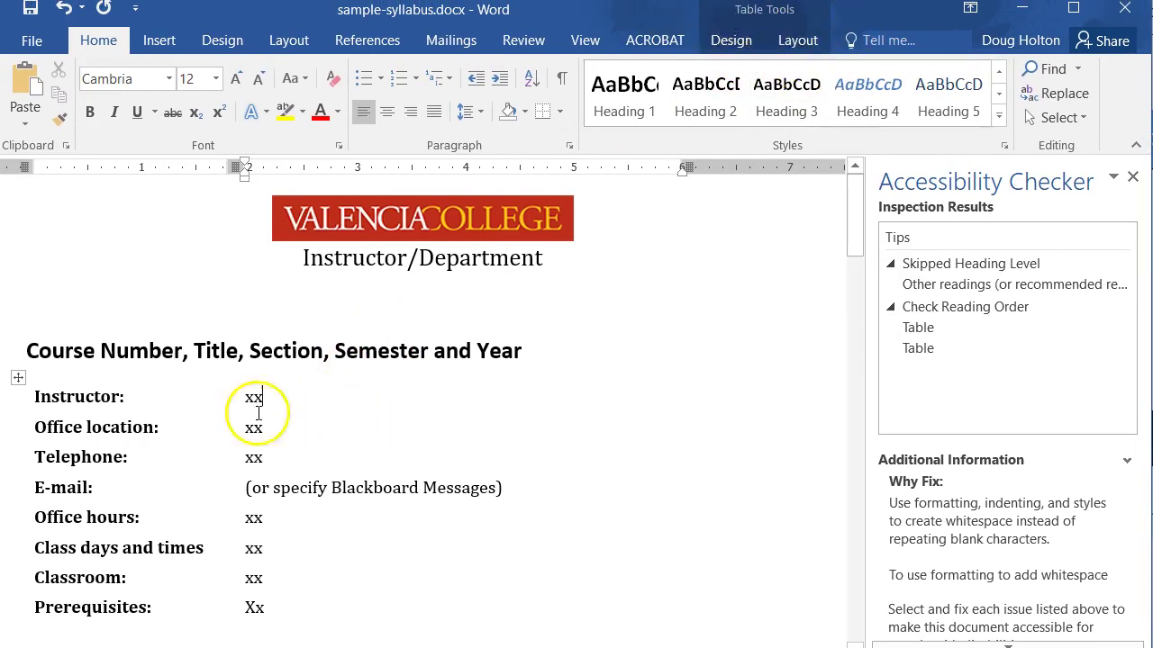
pyautogui.click(147, 457)
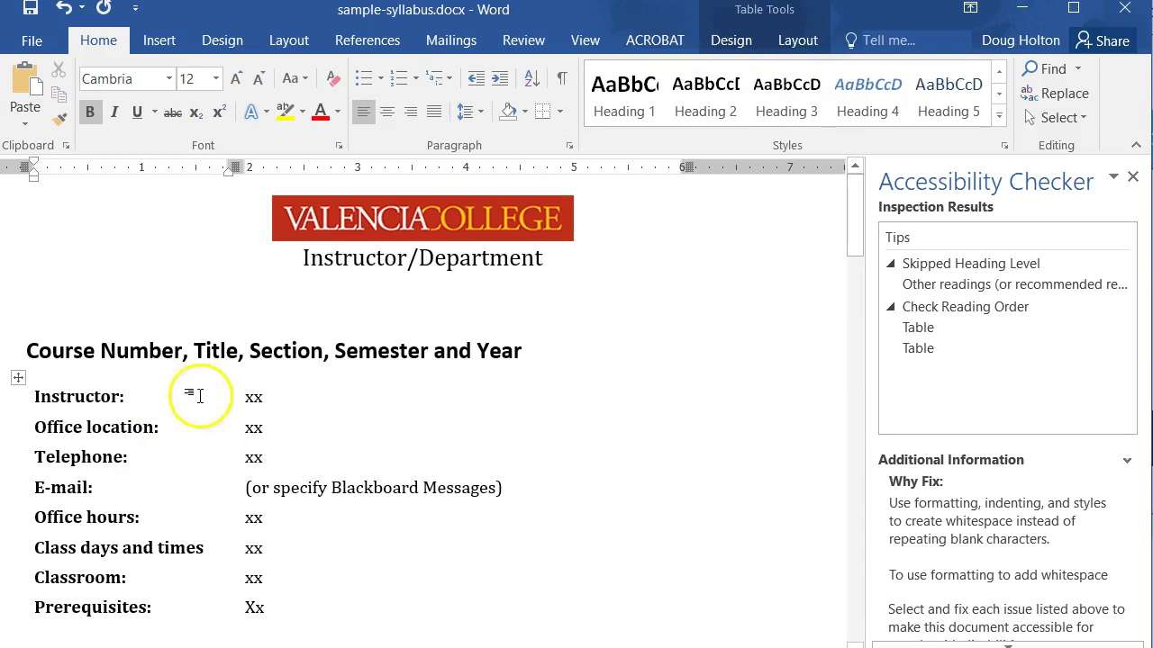
pyautogui.rightClick(137, 396)
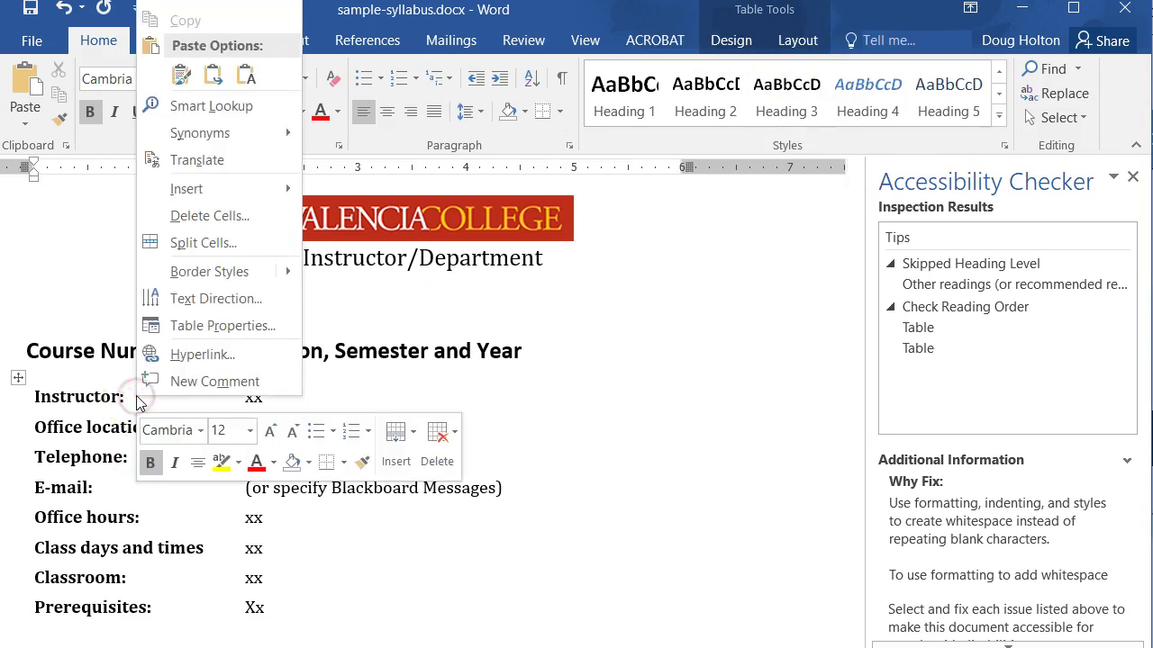
pyautogui.click(225, 325)
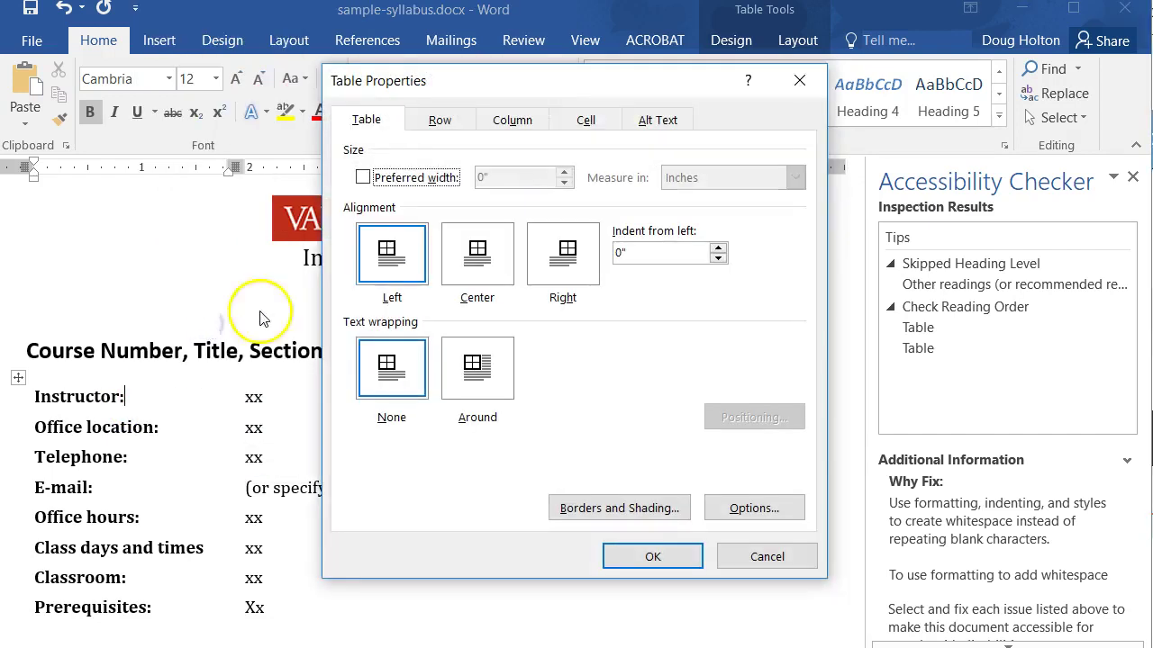
pyautogui.moveTo(512, 76); pyautogui.dragTo(442, 114)
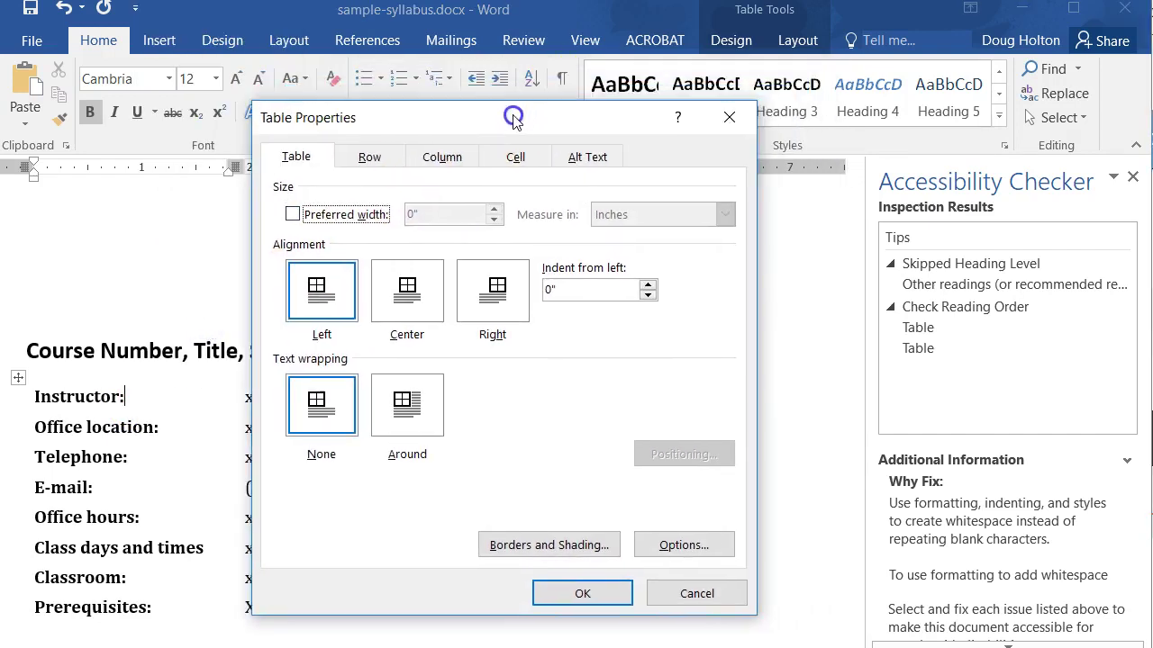
# Step: Turn on 'Repeat as header row at the top of each page' for the contact table's first row
pyautogui.click(371, 158)
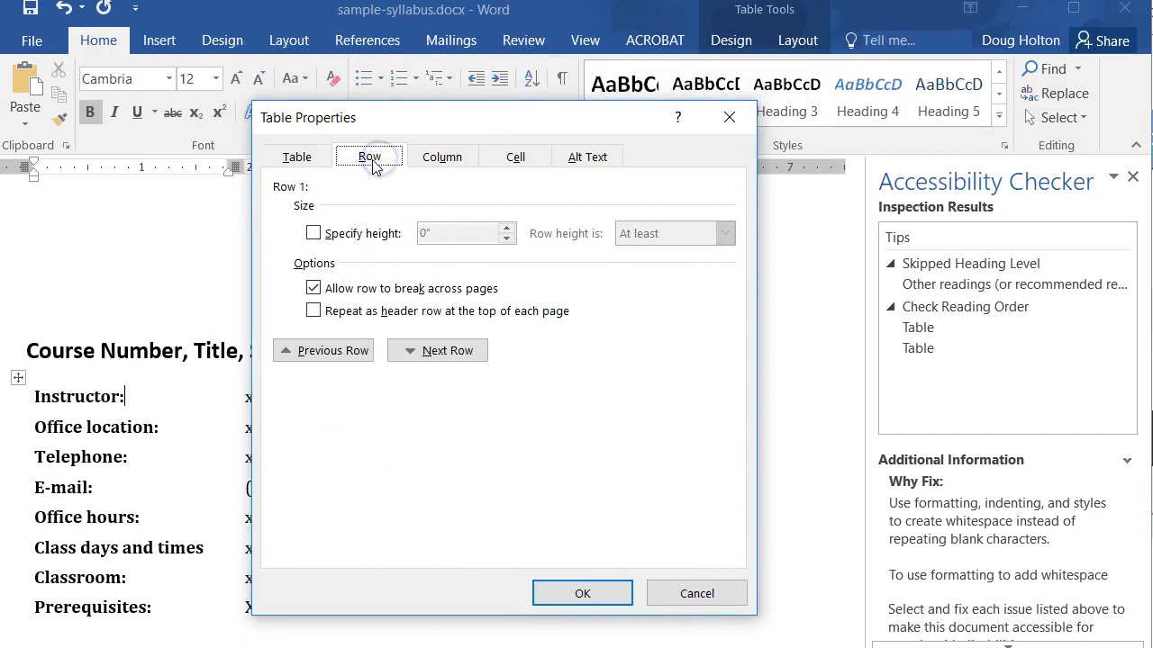
pyautogui.click(314, 313)
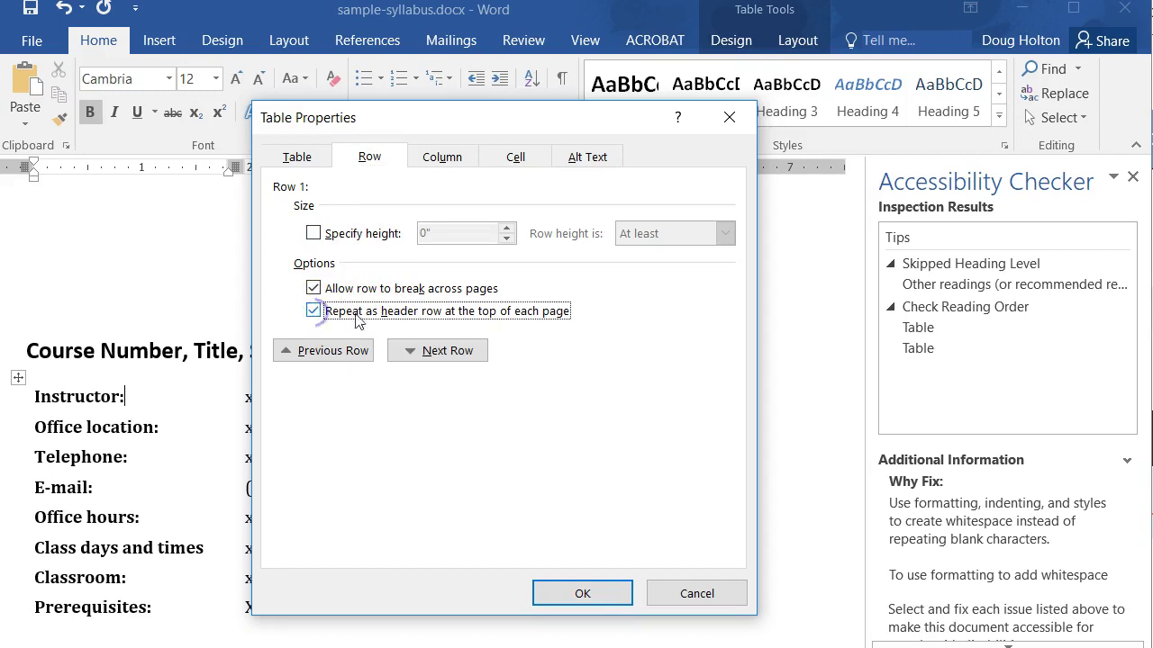
pyautogui.click(586, 158)
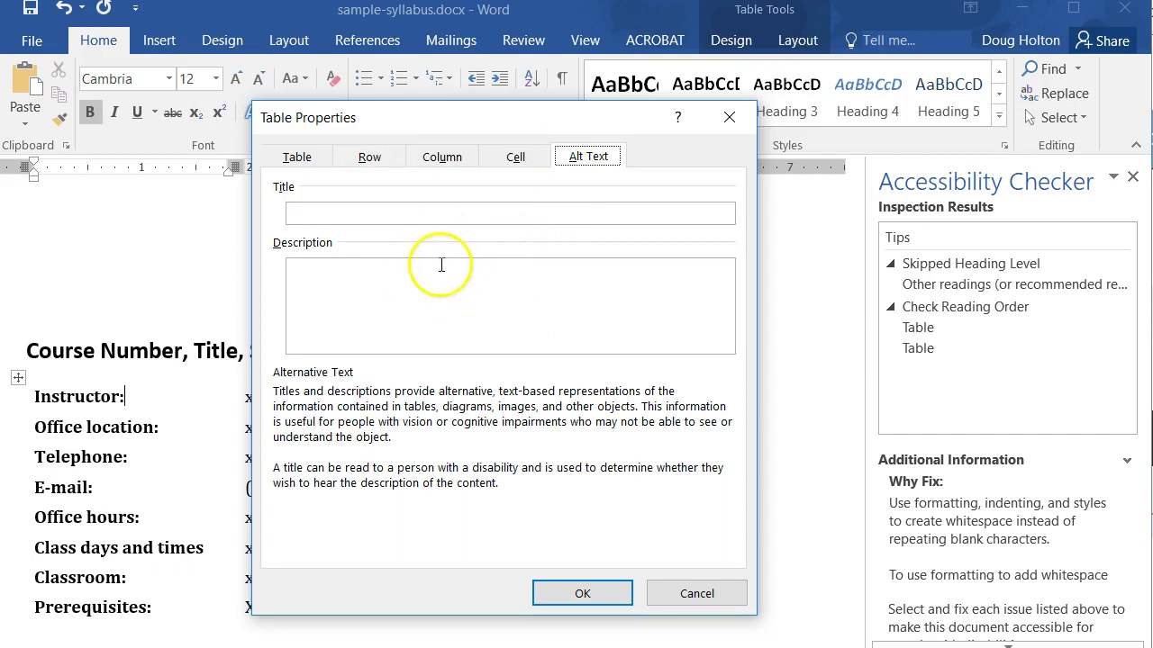
pyautogui.click(378, 158)
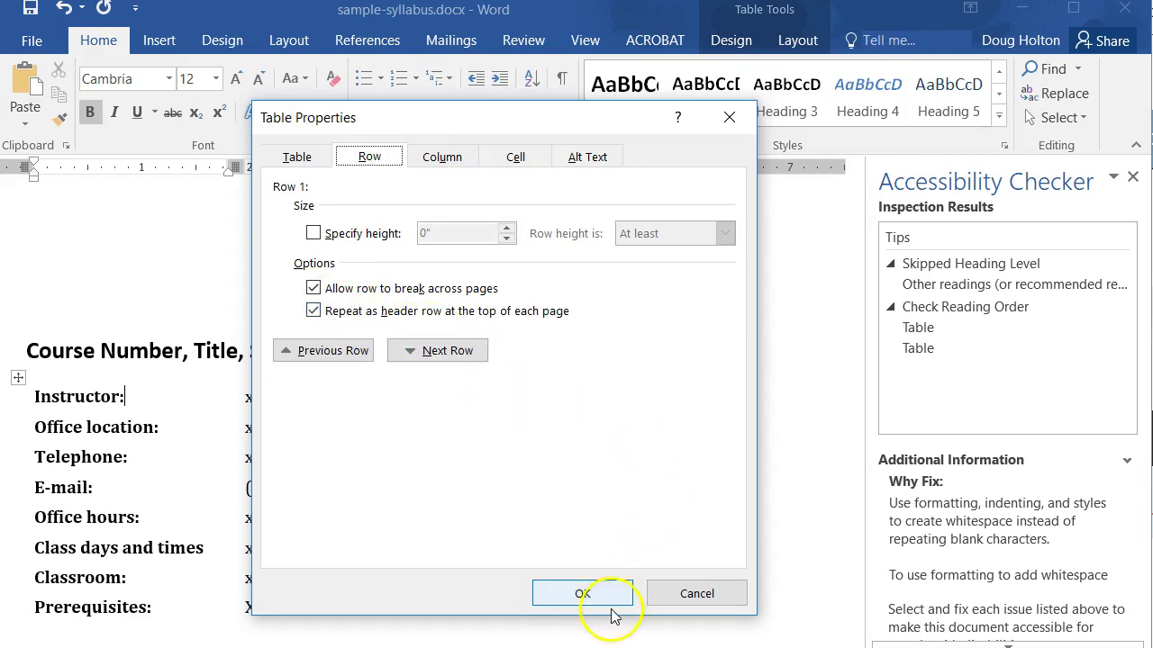
pyautogui.click(601, 608)
pyautogui.click(348, 440)
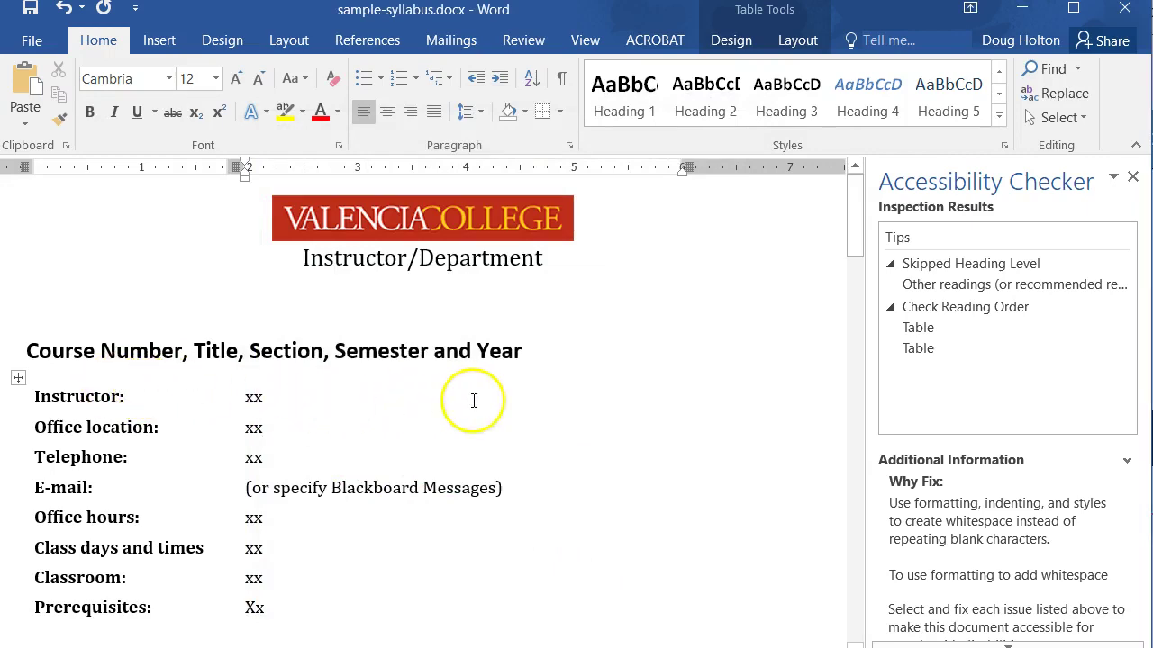
# Step: Enable 'Repeat as header row' for the schedule table's Week/Date/Topics row in Table Properties
pyautogui.scroll(-20, 478, 424)
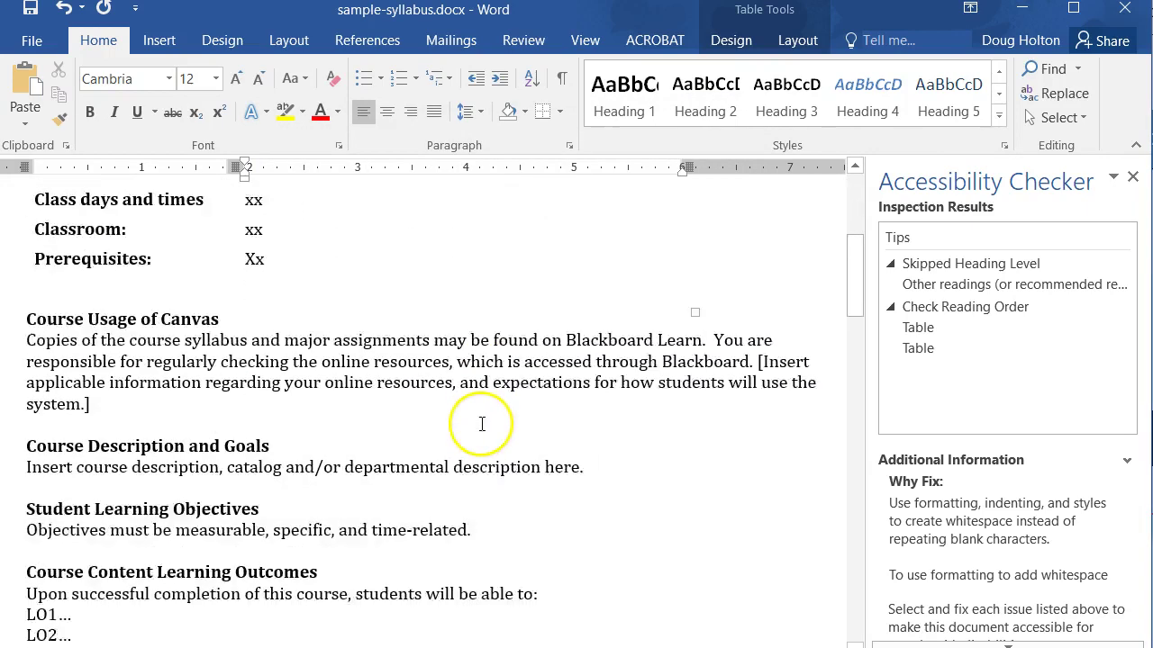
pyautogui.scroll(-10, 485, 391)
pyautogui.scroll(3, 482, 392)
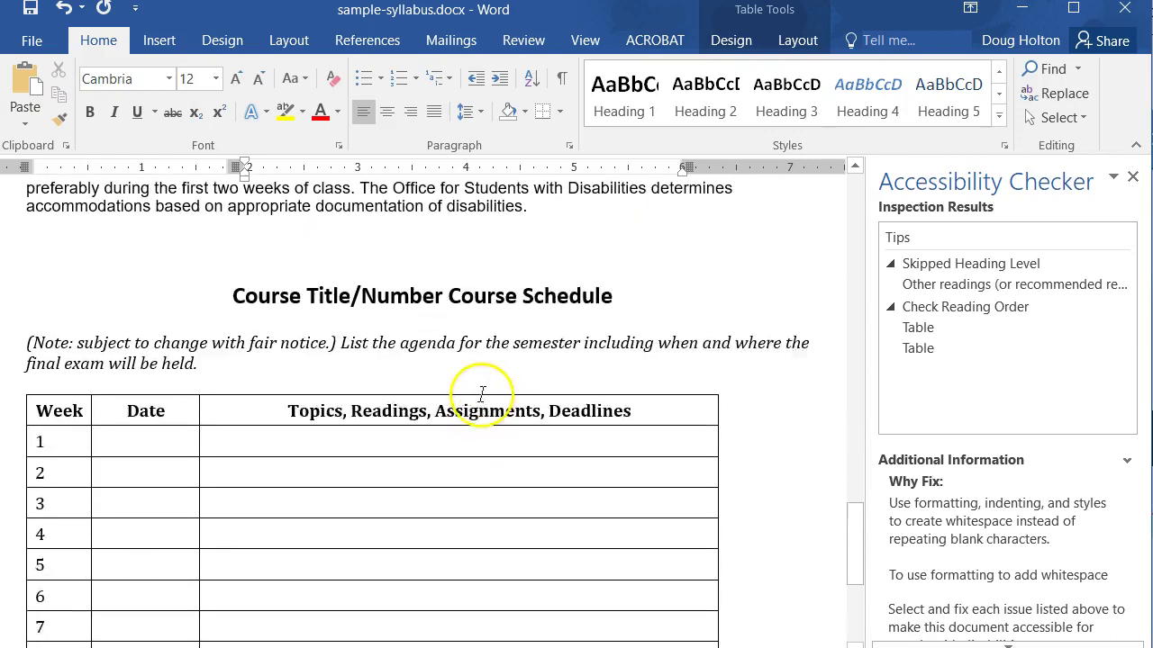
pyautogui.click(276, 423)
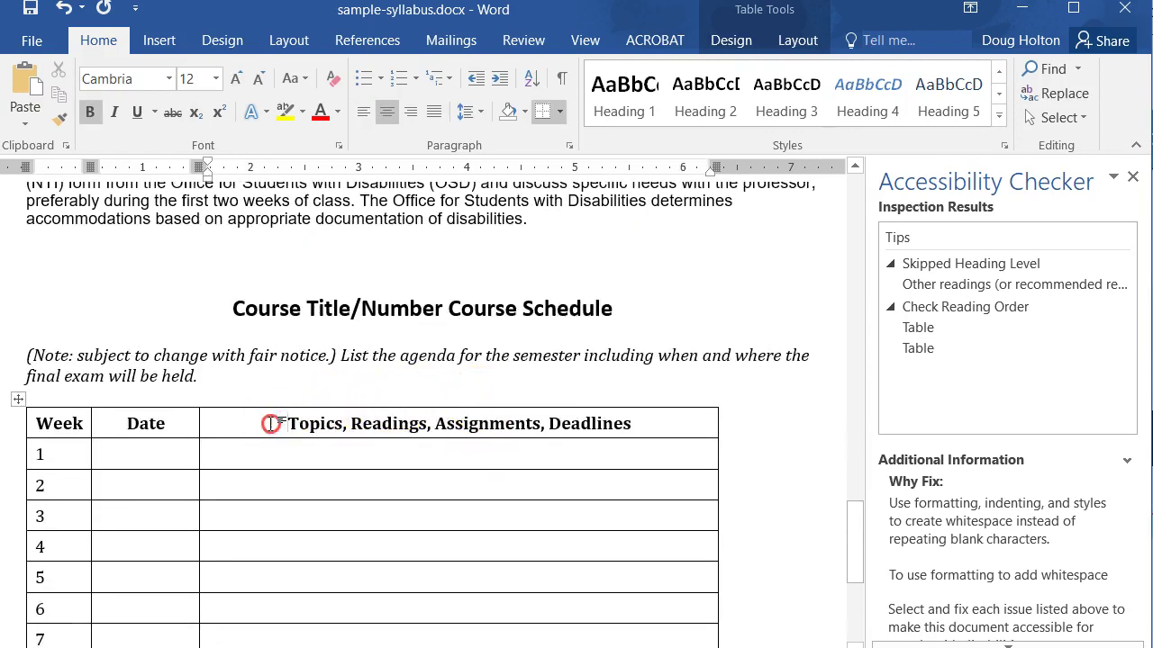
pyautogui.rightClick(272, 423)
pyautogui.click(332, 355)
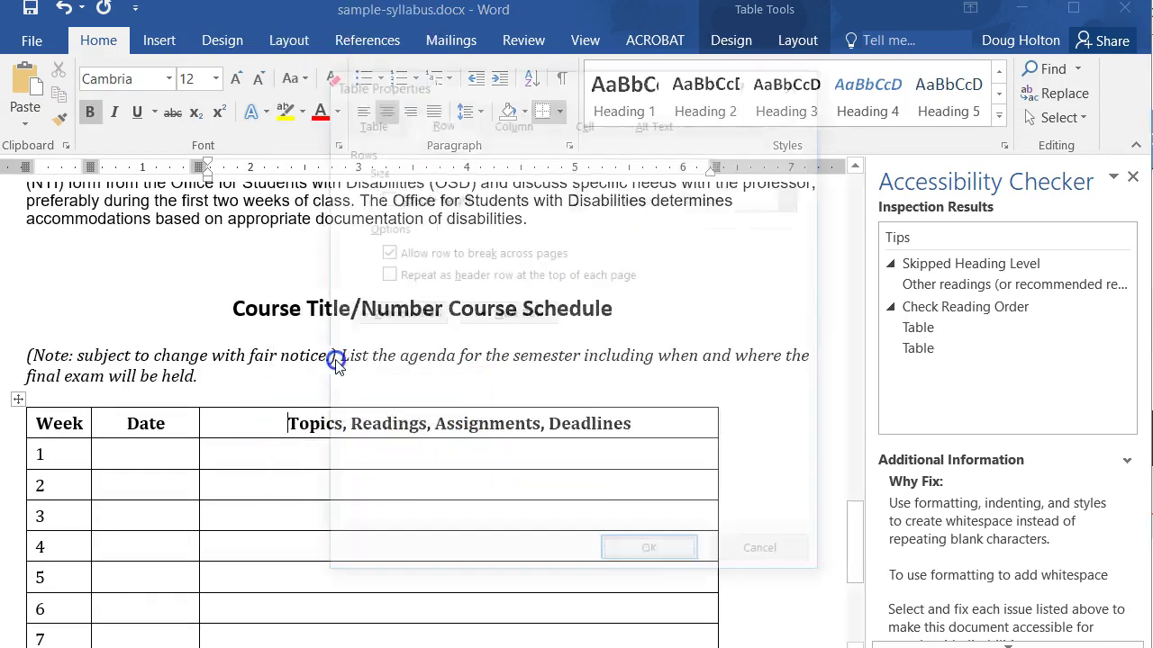
pyautogui.click(433, 118)
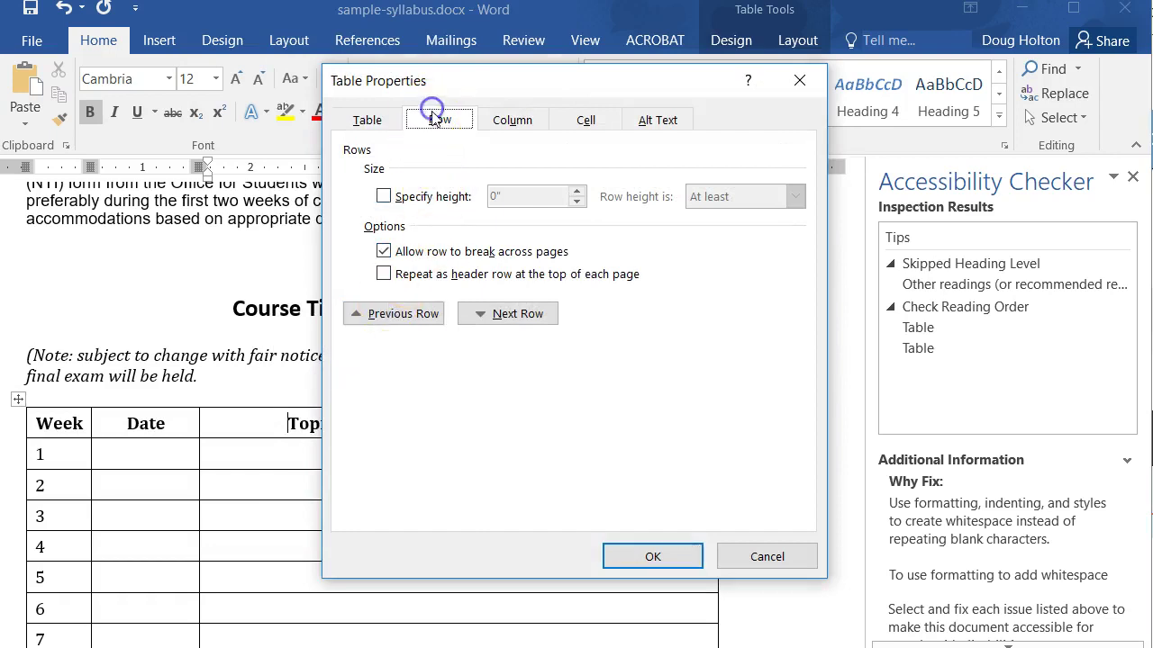
pyautogui.click(383, 274)
pyautogui.click(655, 554)
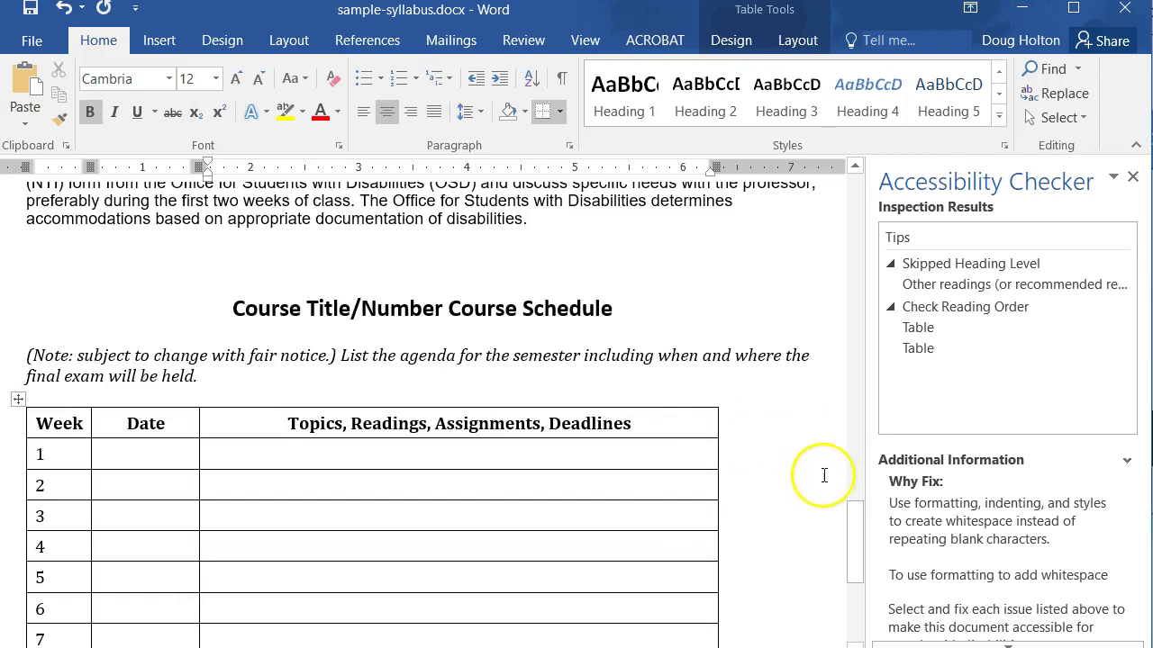
pyautogui.scroll(-3, 1054, 509)
pyautogui.scroll(3, 1059, 500)
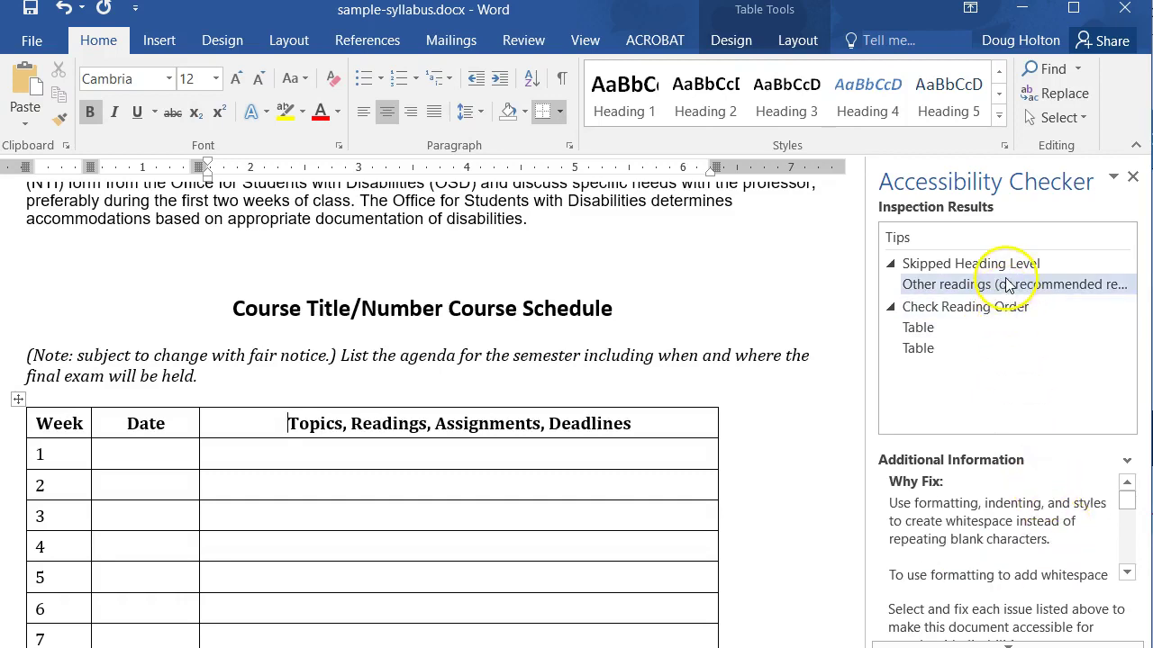